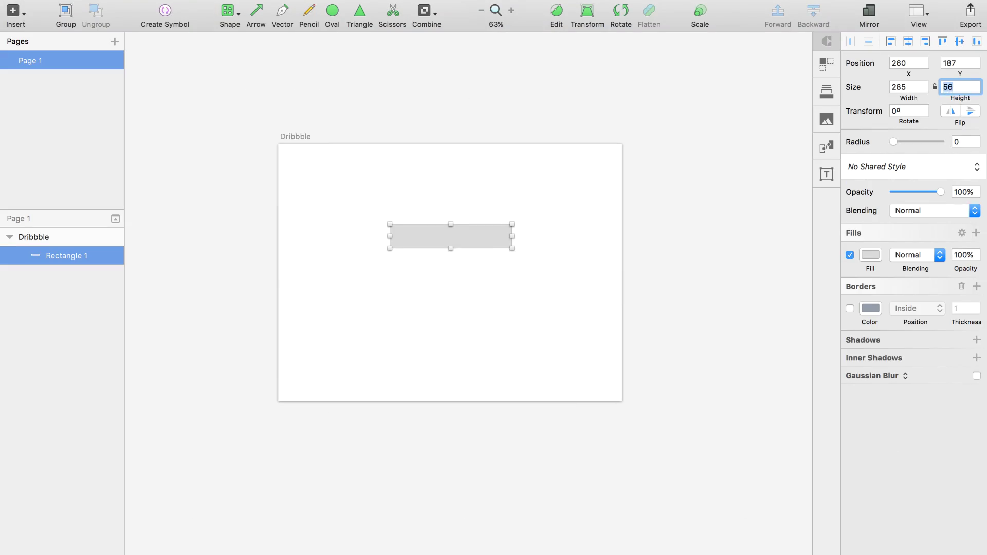
Turn the grey rectangle into three stacked, horizontally centred bars with a corner radius of 98 on the artboard.
{"action": "left_click_drag", "start_coordinate": [894, 142], "coordinate": [942, 141]}
{"action": "left_click_drag", "start_coordinate": [478, 242], "coordinate": [478, 280]}
{"action": "left_click_drag", "start_coordinate": [351, 192], "coordinate": [518, 382]}
{"action": "key", "text": "super+g"}
{"action": "left_click", "coordinate": [908, 41]}
Rename the layer of the topmost bar as 2.
{"action": "double_click", "coordinate": [63, 293]}
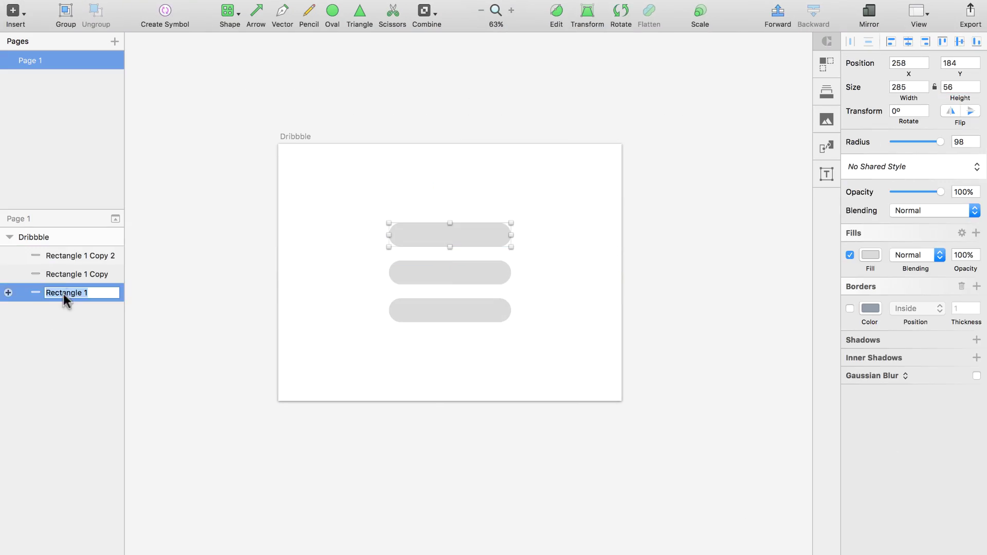
{"action": "type", "text": "2"}
Rename the Dribbble artboard as burger and duplicate the artboard.
{"action": "left_click", "coordinate": [295, 137]}
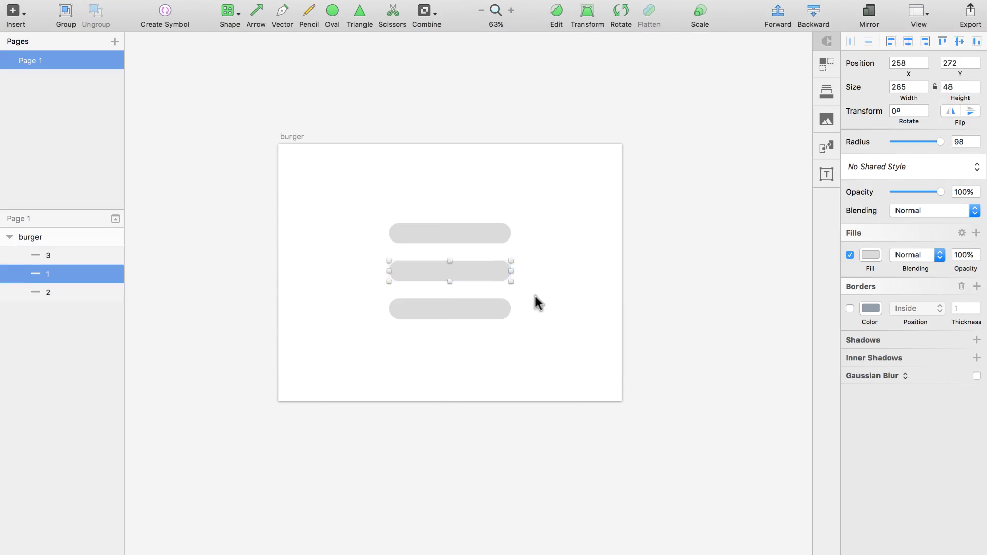
{"action": "left_click", "coordinate": [284, 137]}
{"action": "key", "text": "super+d"}
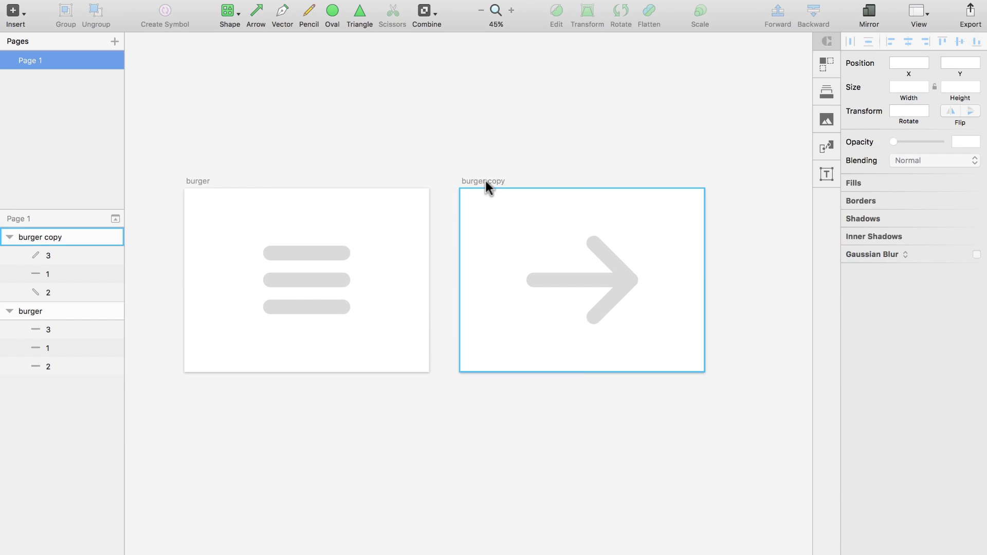
Arrange bars 1, 2 and 3 on the play artboard into a right-pointing triangle, moving bars 1 and 3 to X 368.
{"action": "left_click_drag", "start_coordinate": [305, 155], "coordinate": [642, 457]}
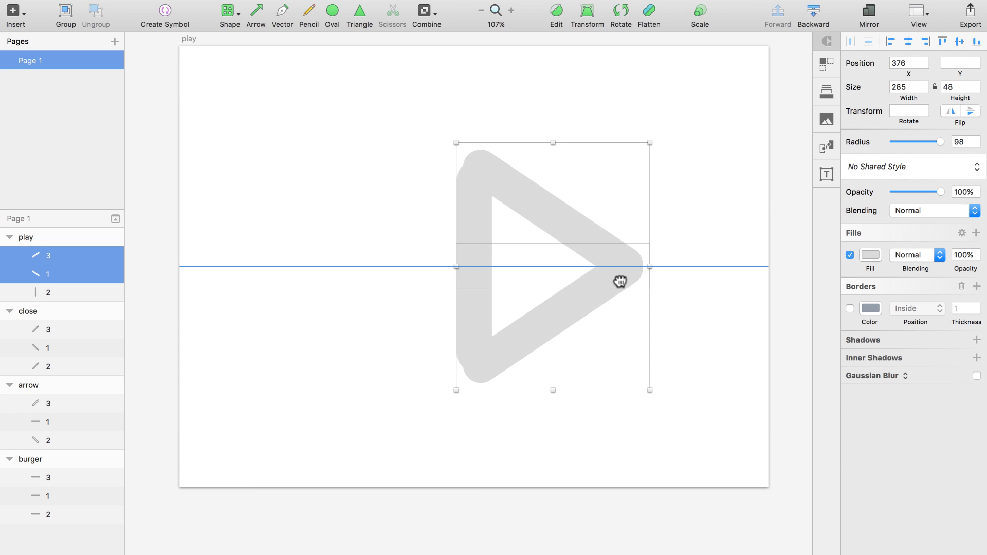
{"action": "left_click", "coordinate": [479, 218]}
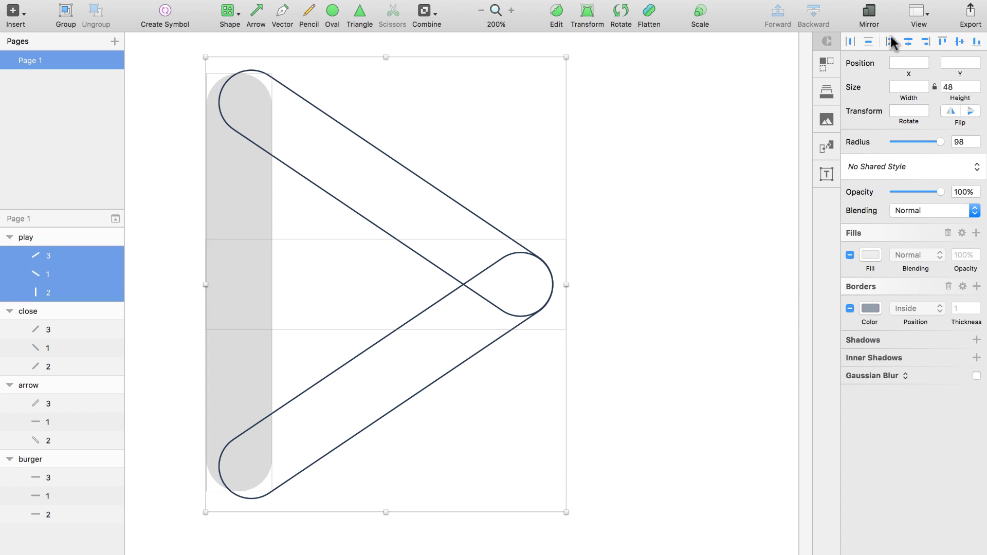
{"action": "left_click", "coordinate": [249, 68]}
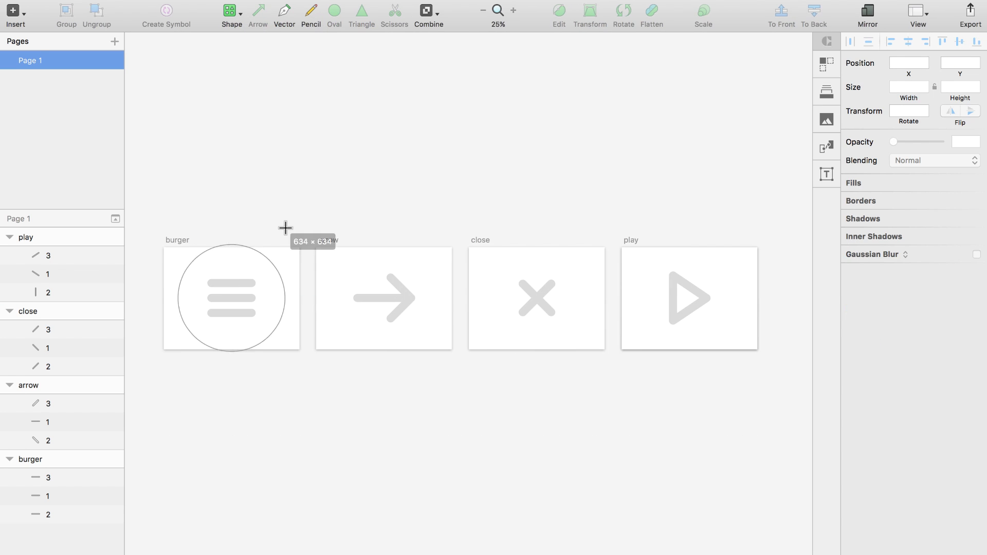
Draw a large circle centred on the burger icon, extending beyond the artboard, as its background glow.
{"action": "left_click_drag", "start_coordinate": [415, 231], "coordinate": [553, 54]}
{"action": "left_click_drag", "start_coordinate": [553, 54], "coordinate": [556, 50]}
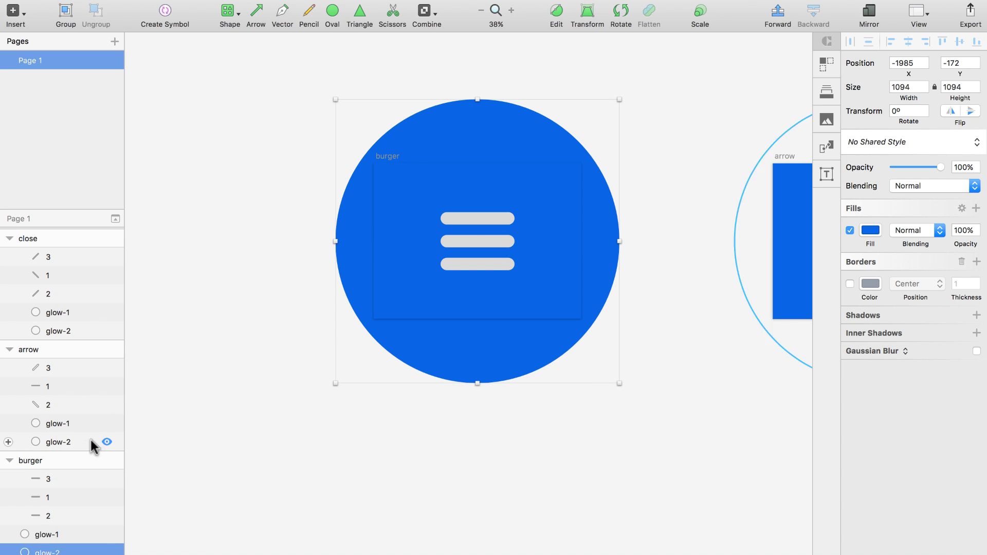
{"action": "left_click", "coordinate": [79, 443]}
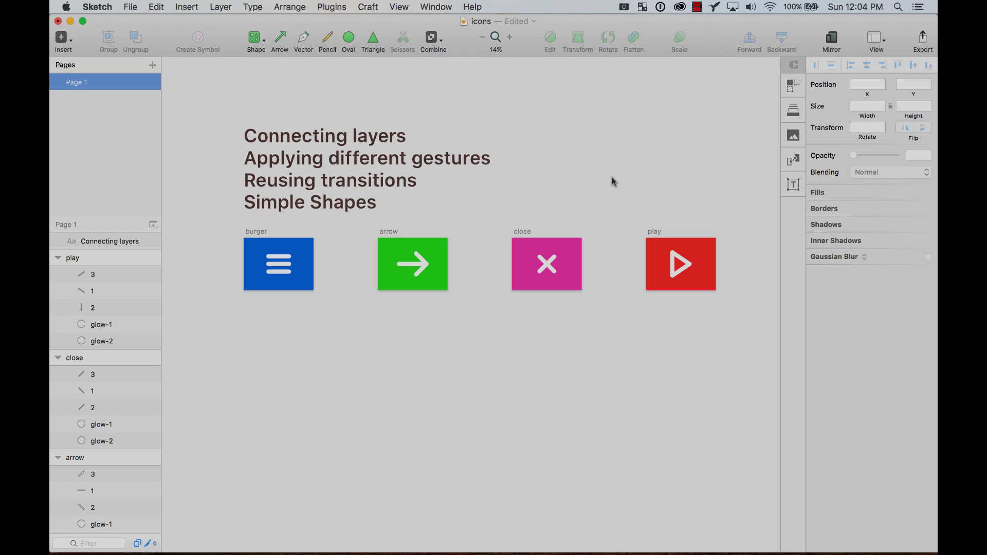
Look over the burger, arrow and close artboards up close to compare their icons.
{"action": "scroll", "coordinate": [612, 181], "scroll_direction": "left", "scroll_amount": 1}
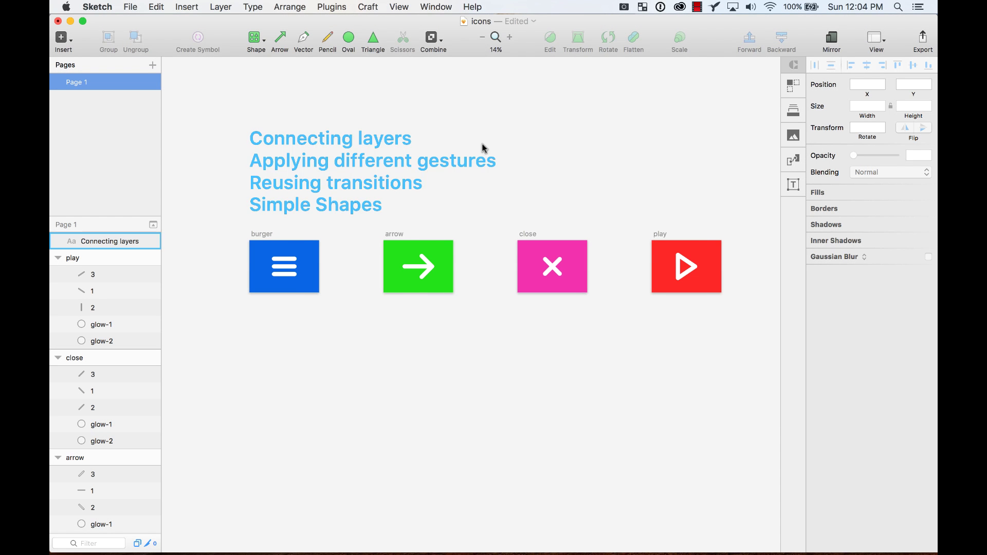
{"action": "key", "text": "z"}
{"action": "left_click_drag", "start_coordinate": [374, 309], "coordinate": [376, 309]}
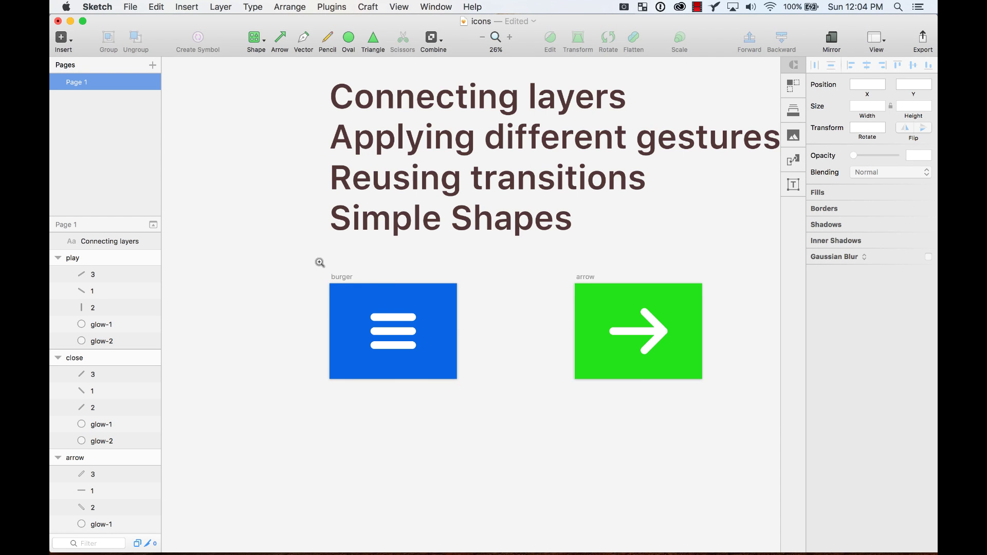
{"action": "left_click_drag", "start_coordinate": [632, 506], "coordinate": [633, 507]}
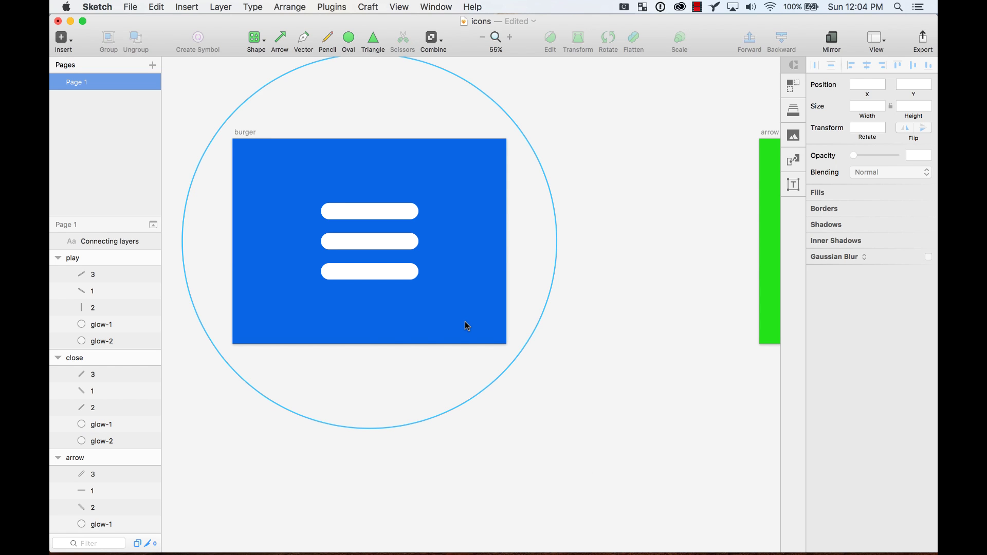
{"action": "scroll", "coordinate": [466, 325], "scroll_direction": "right", "scroll_amount": 20}
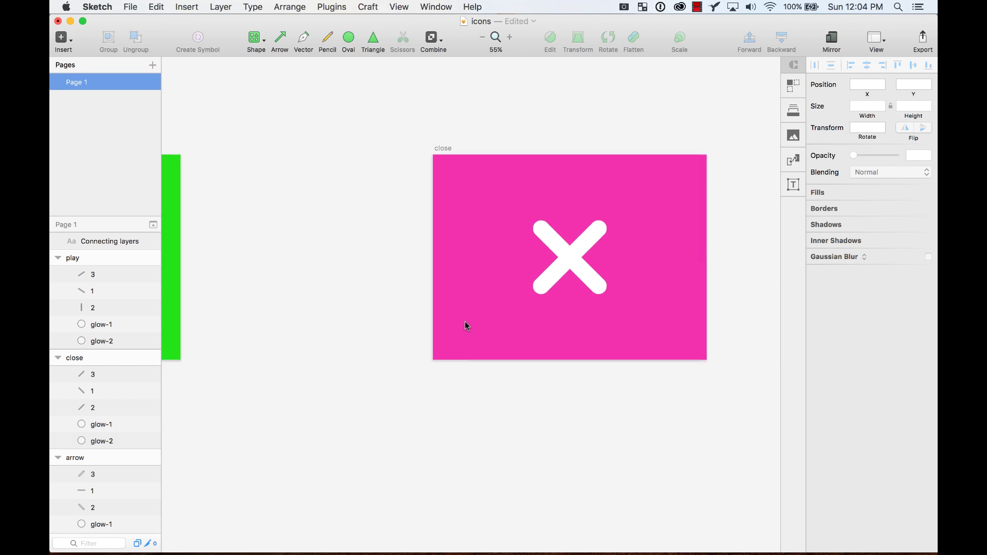
{"action": "scroll", "coordinate": [465, 322], "scroll_direction": "left", "scroll_amount": 20}
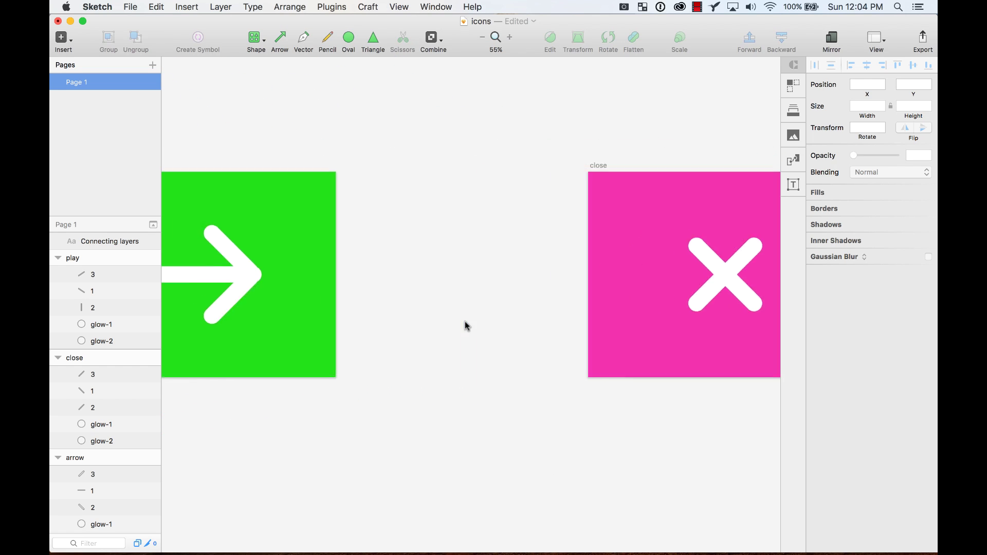
{"action": "scroll", "coordinate": [464, 322], "scroll_direction": "left", "scroll_amount": 10}
{"action": "scroll", "coordinate": [465, 321], "scroll_direction": "right", "scroll_amount": 6}
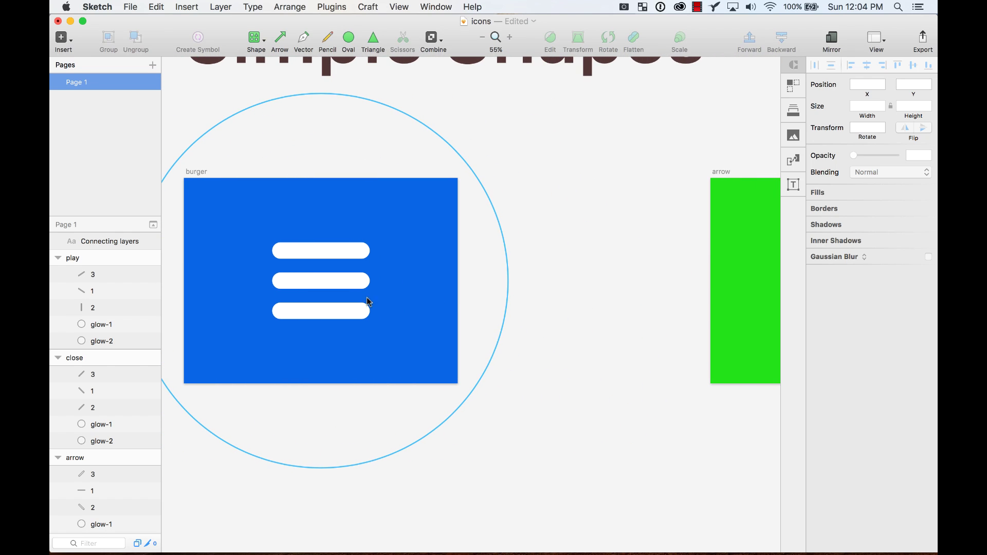
Examine which layer names belong to the three bars of the burger artboard, selecting 2, 1 and 3 in turn.
{"action": "left_click", "coordinate": [356, 253]}
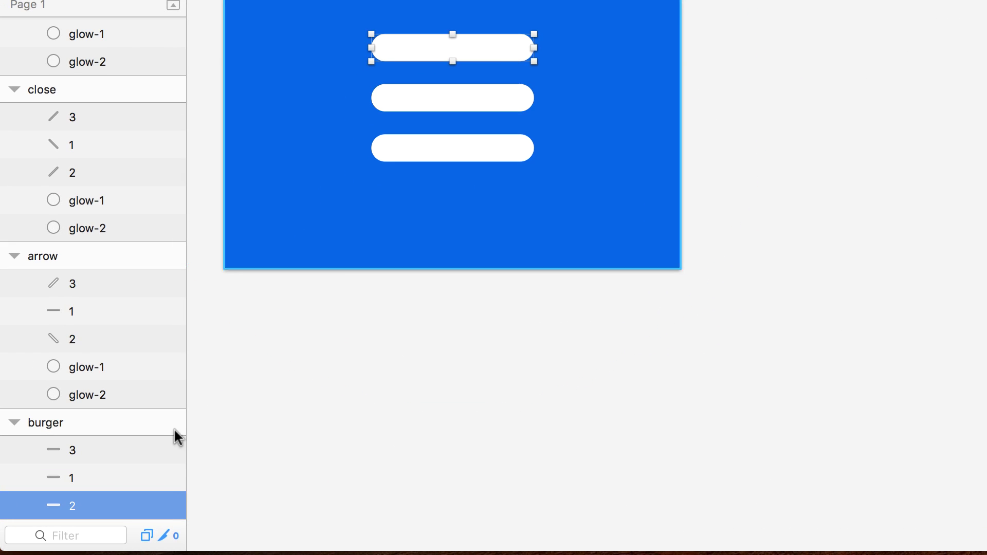
{"action": "scroll", "coordinate": [86, 479], "scroll_direction": "down", "scroll_amount": 3}
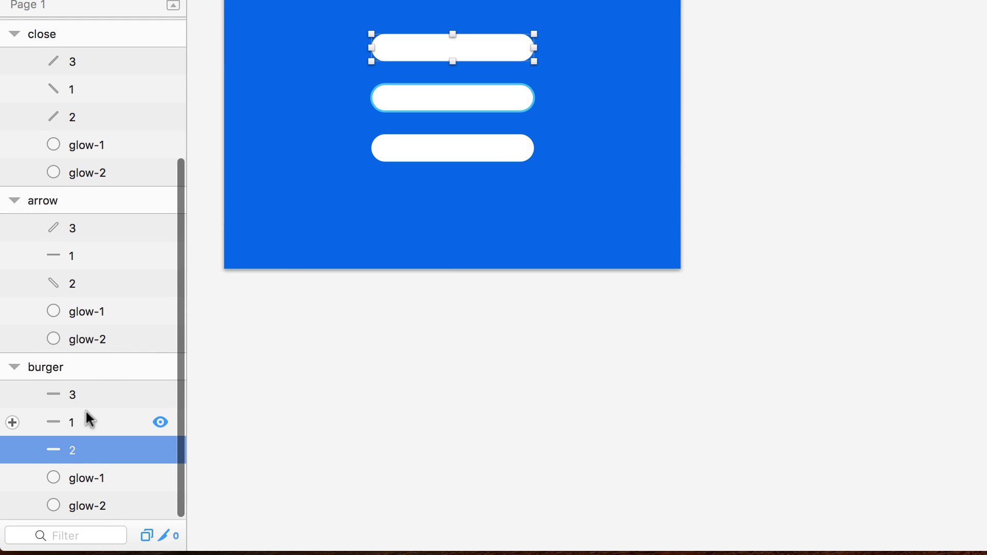
{"action": "left_click", "coordinate": [91, 423]}
{"action": "left_click", "coordinate": [90, 449]}
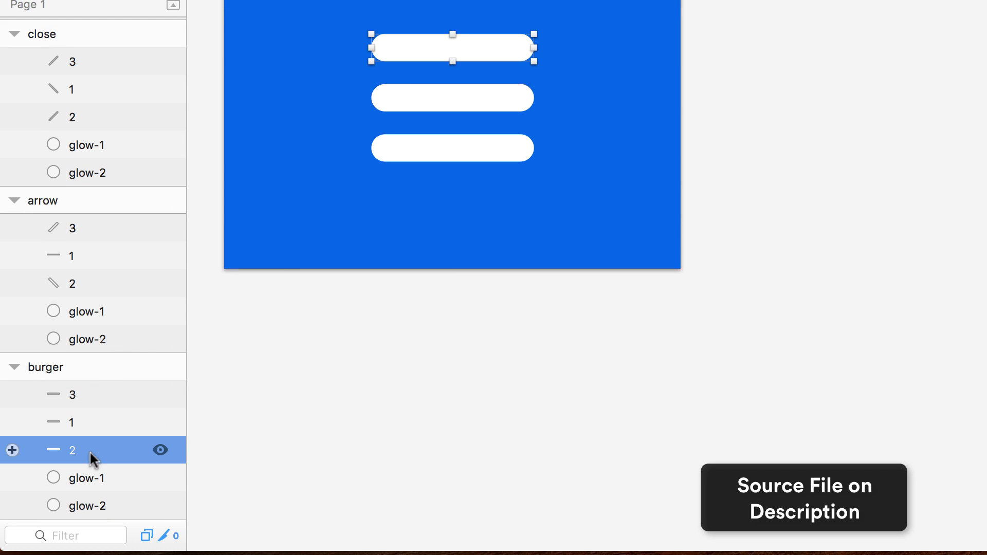
{"action": "left_click", "coordinate": [83, 395]}
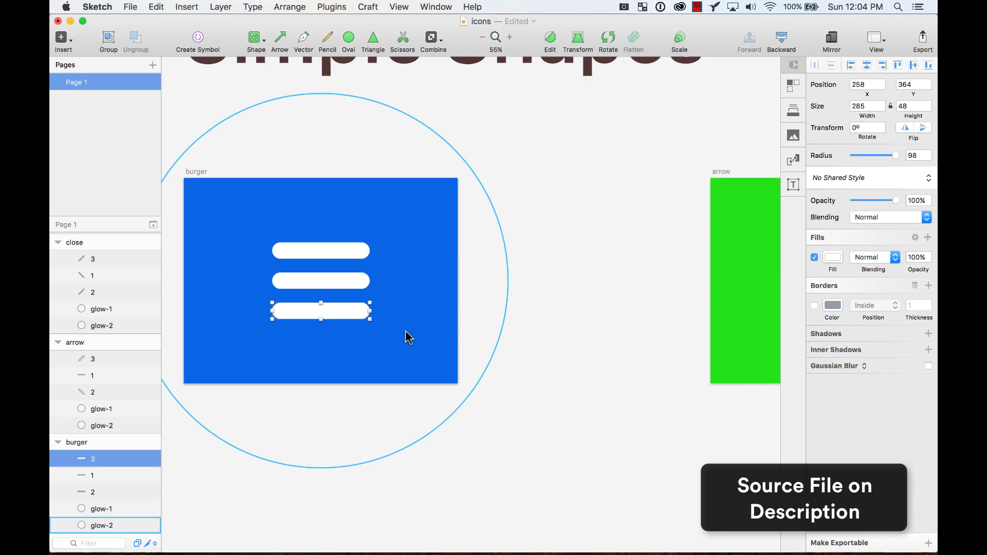
Examine bars 3 and 2 of the close artboard to see how they overlap in the cross.
{"action": "scroll", "coordinate": [427, 320], "scroll_direction": "right", "scroll_amount": 10}
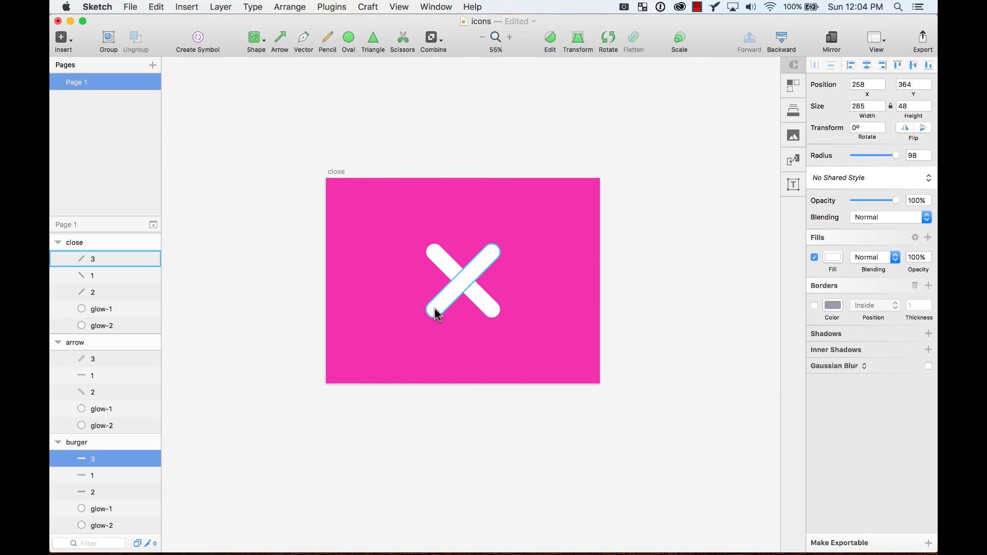
{"action": "left_click", "coordinate": [440, 312]}
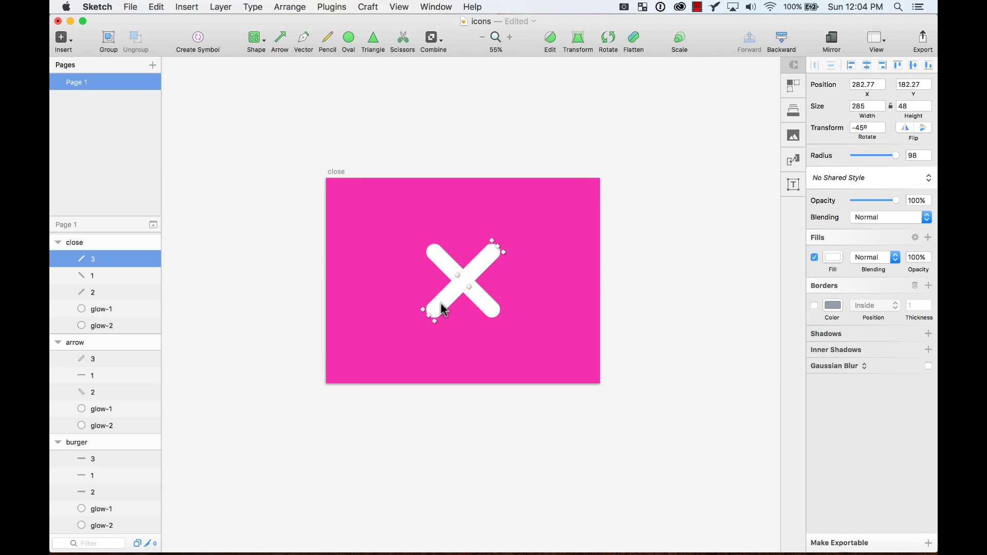
{"action": "left_click", "coordinate": [97, 288]}
{"action": "left_click", "coordinate": [104, 262]}
{"action": "left_click", "coordinate": [104, 292]}
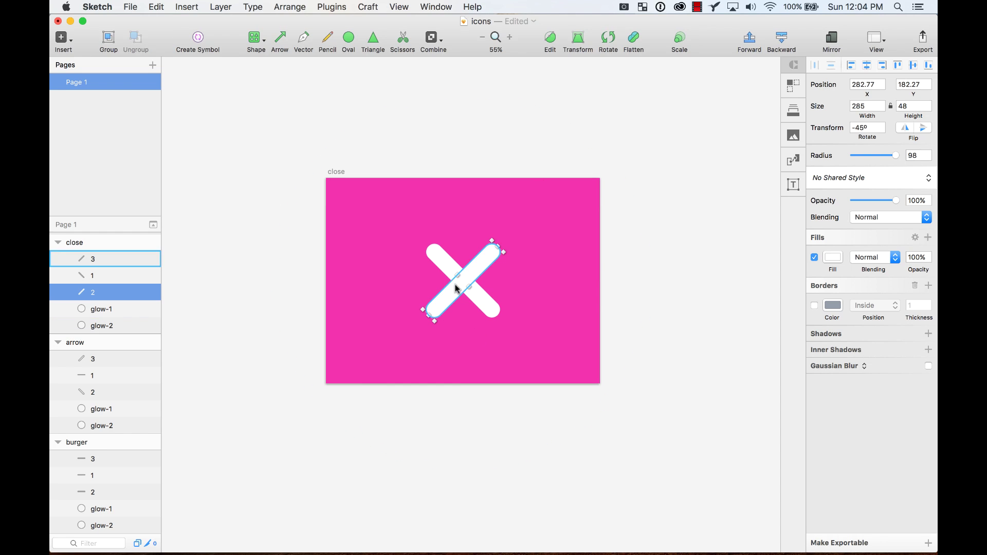
Return to the burger artboard and inspect the glow-1 layer of the close artboard.
{"action": "key", "text": "super+minus"}
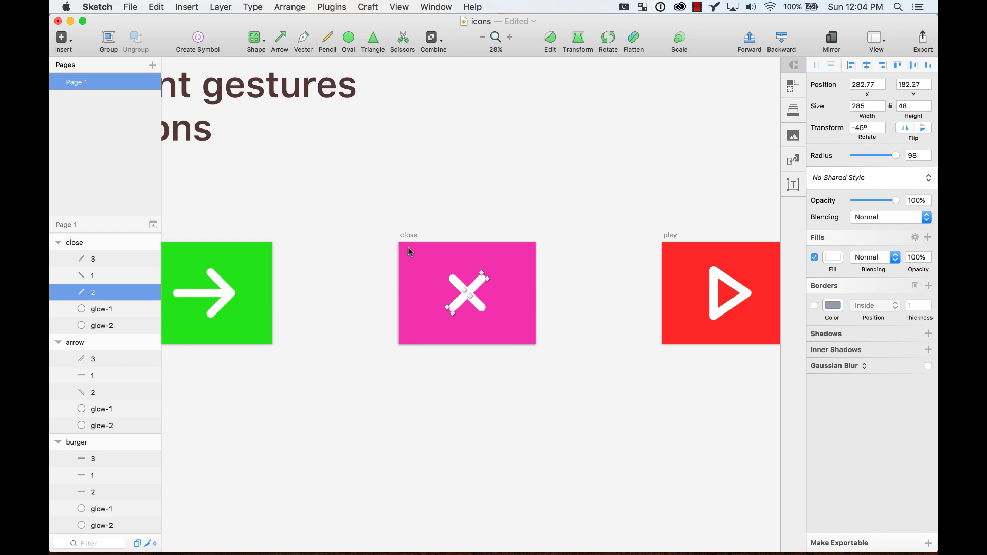
{"action": "scroll", "coordinate": [410, 251], "scroll_direction": "left", "scroll_amount": 10}
{"action": "key", "text": "z"}
{"action": "left_click_drag", "start_coordinate": [278, 201], "coordinate": [395, 324]}
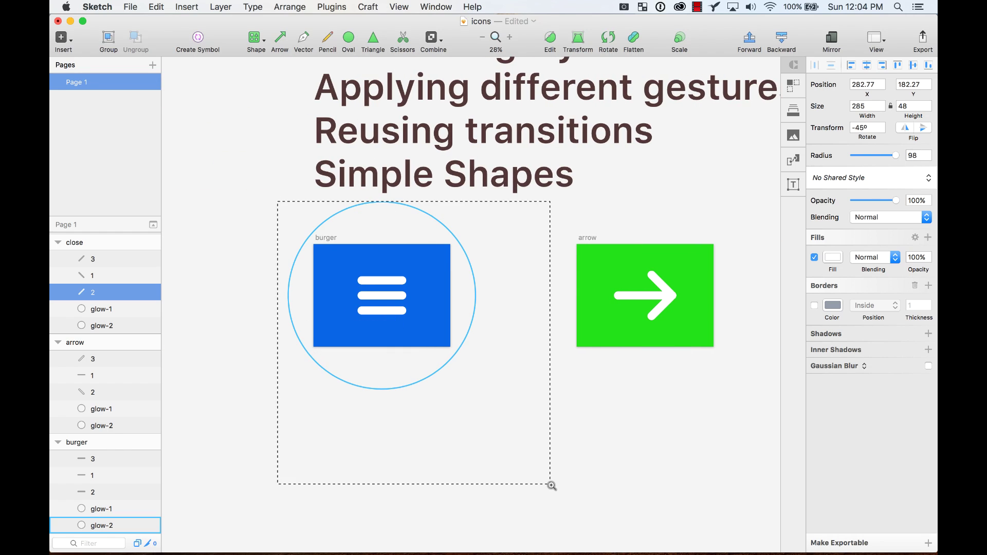
{"action": "left_click_drag", "start_coordinate": [551, 485], "coordinate": [552, 486]}
{"action": "left_click", "coordinate": [114, 310]}
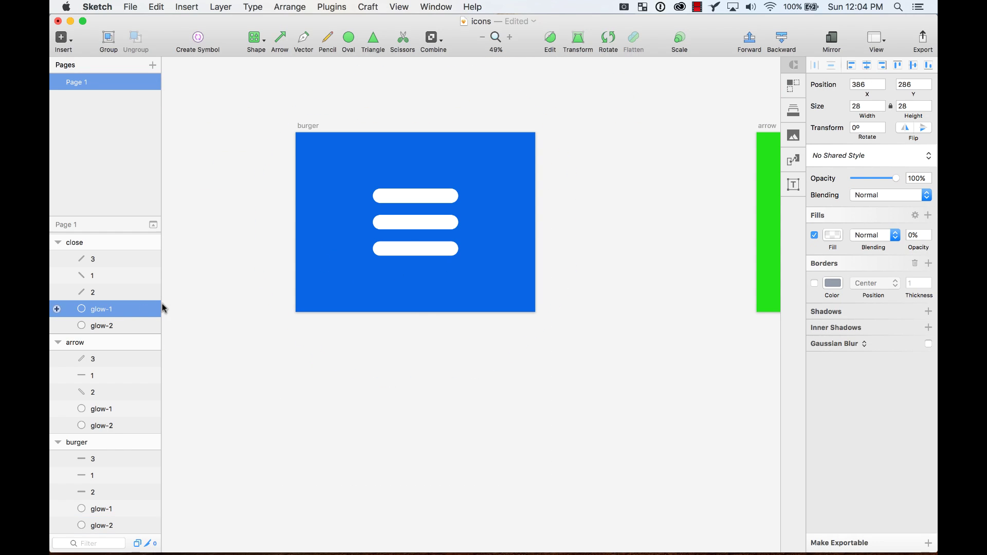
Review the topic list and artboards in overview, and check layers 2 and 1 of the close artboard.
{"action": "key", "text": "super+minus"}
{"action": "scroll", "coordinate": [402, 264], "scroll_direction": "right", "scroll_amount": 3}
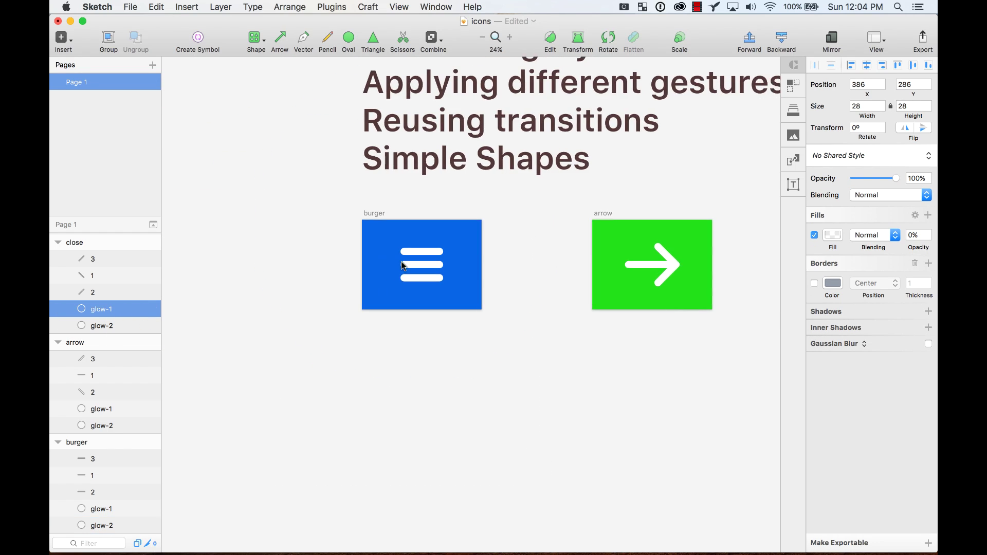
{"action": "scroll", "coordinate": [401, 265], "scroll_direction": "right", "scroll_amount": 2}
{"action": "scroll", "coordinate": [402, 265], "scroll_direction": "up", "scroll_amount": 2}
{"action": "scroll", "coordinate": [401, 266], "scroll_direction": "down", "scroll_amount": 3}
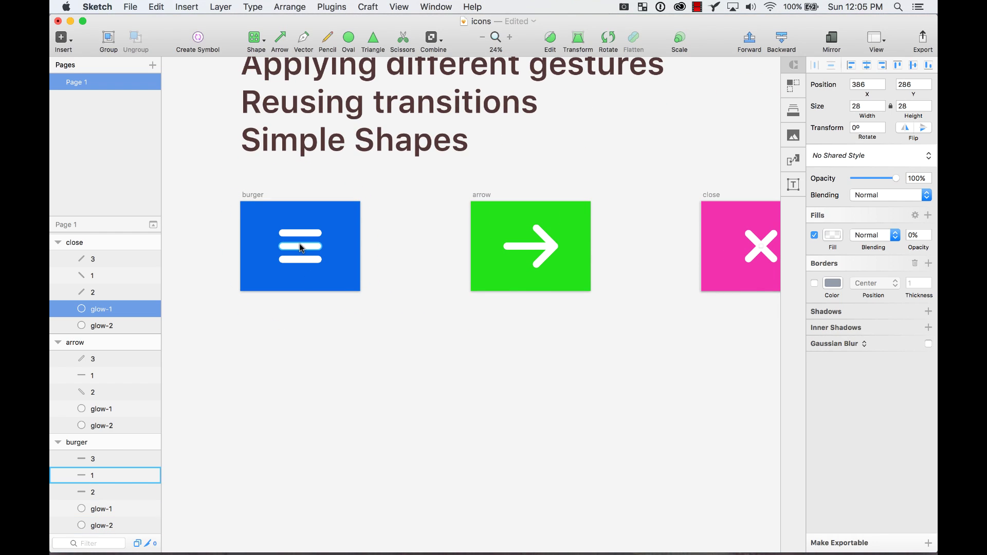
{"action": "scroll", "coordinate": [406, 397], "scroll_direction": "up", "scroll_amount": 5}
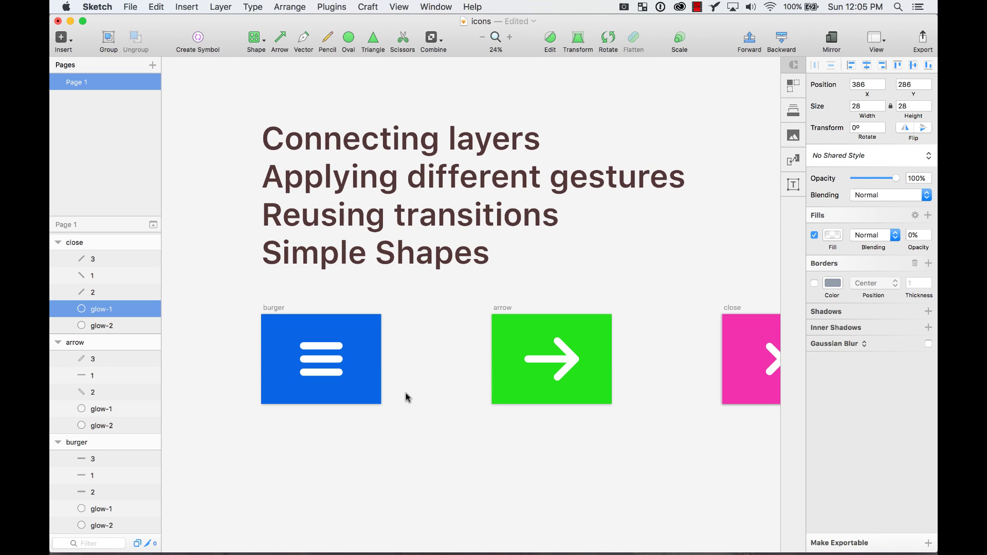
{"action": "left_click", "coordinate": [109, 293]}
{"action": "left_click", "coordinate": [108, 276]}
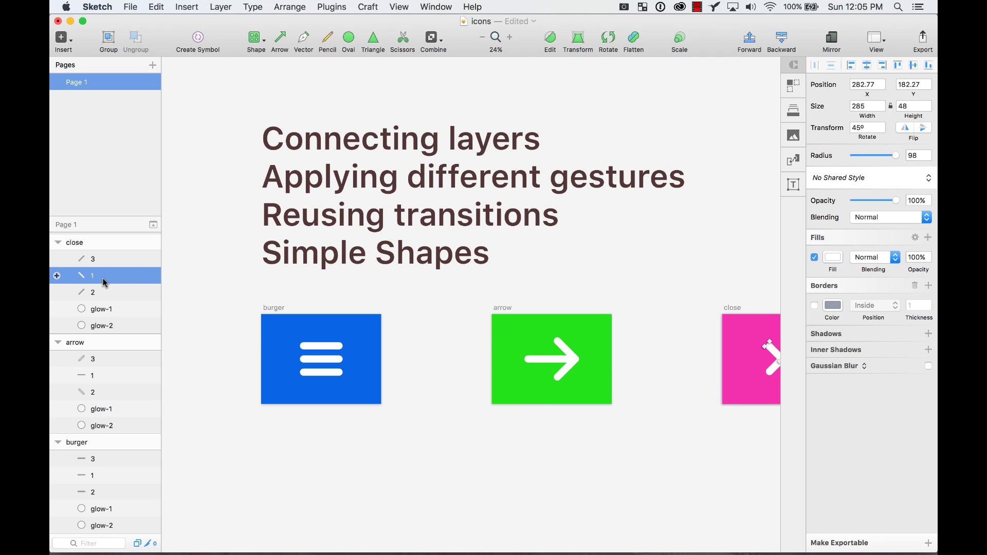
Compare the position, size and rotation of bar 2 on the burger and arrow artboards.
{"action": "left_click", "coordinate": [416, 468]}
{"action": "scroll", "coordinate": [418, 468], "scroll_direction": "down", "scroll_amount": 1}
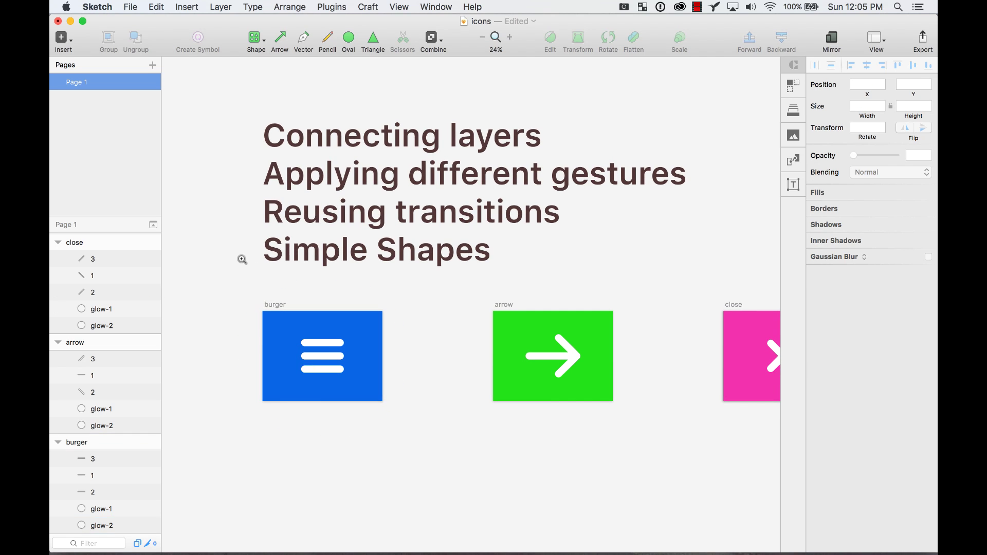
{"action": "left_click_drag", "start_coordinate": [482, 455], "coordinate": [486, 452]}
{"action": "left_click", "coordinate": [401, 243]}
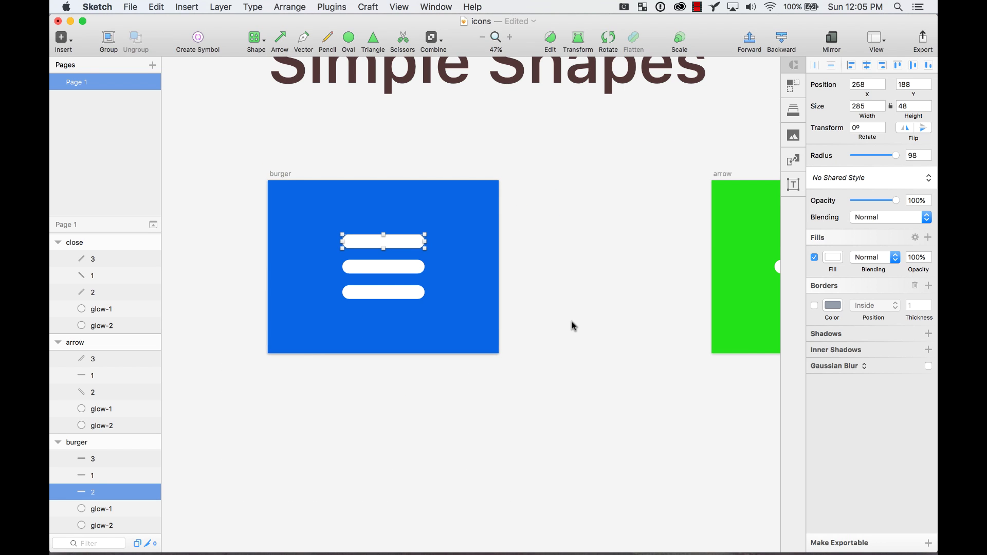
{"action": "scroll", "coordinate": [573, 325], "scroll_direction": "right", "scroll_amount": 10}
{"action": "left_click", "coordinate": [544, 260]}
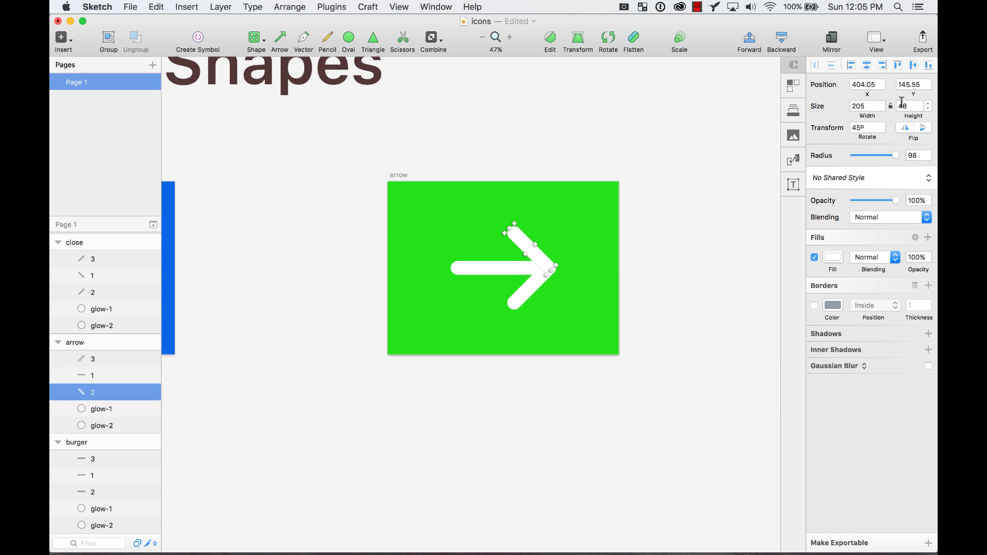
Inspect the bars of the close icon and bar 1 of the play icon for position and rotation.
{"action": "scroll", "coordinate": [538, 255], "scroll_direction": "right", "scroll_amount": 15}
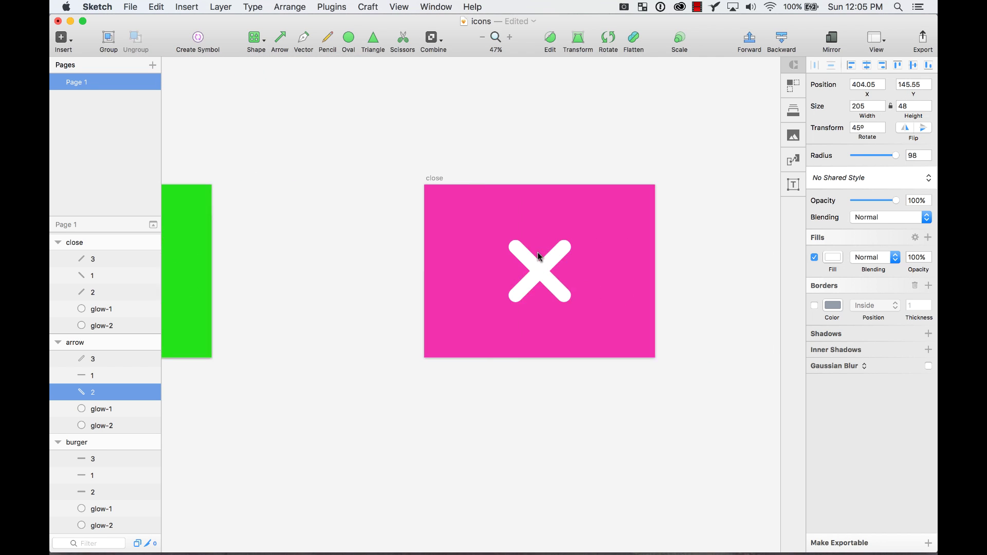
{"action": "left_click", "coordinate": [440, 258]}
{"action": "left_click", "coordinate": [433, 258]}
{"action": "left_click", "coordinate": [446, 289]}
{"action": "scroll", "coordinate": [417, 269], "scroll_direction": "right", "scroll_amount": 15}
{"action": "left_click", "coordinate": [565, 257]}
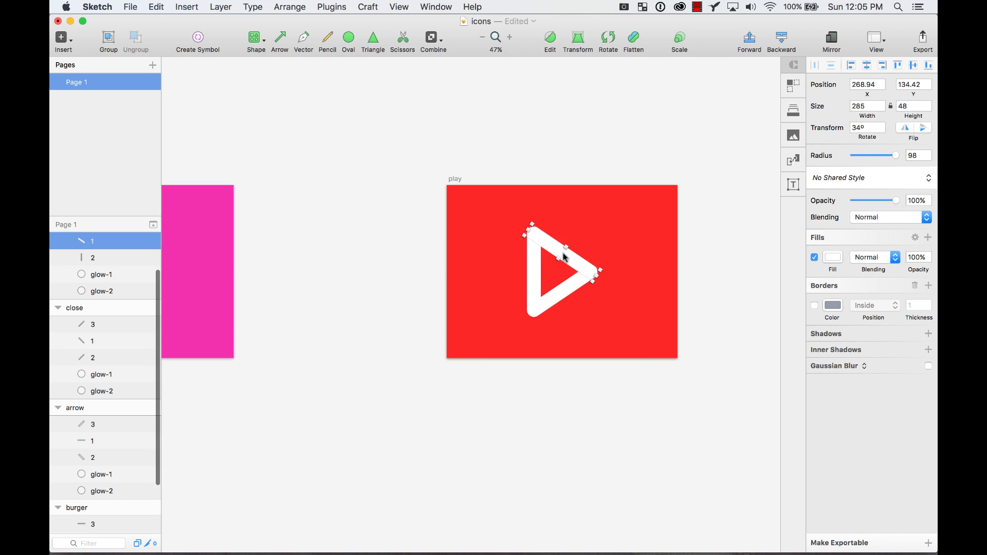
Move the vertical bar 2 of the play icon left to X 136, away from the two diagonal bars.
{"action": "key", "text": "super+minus"}
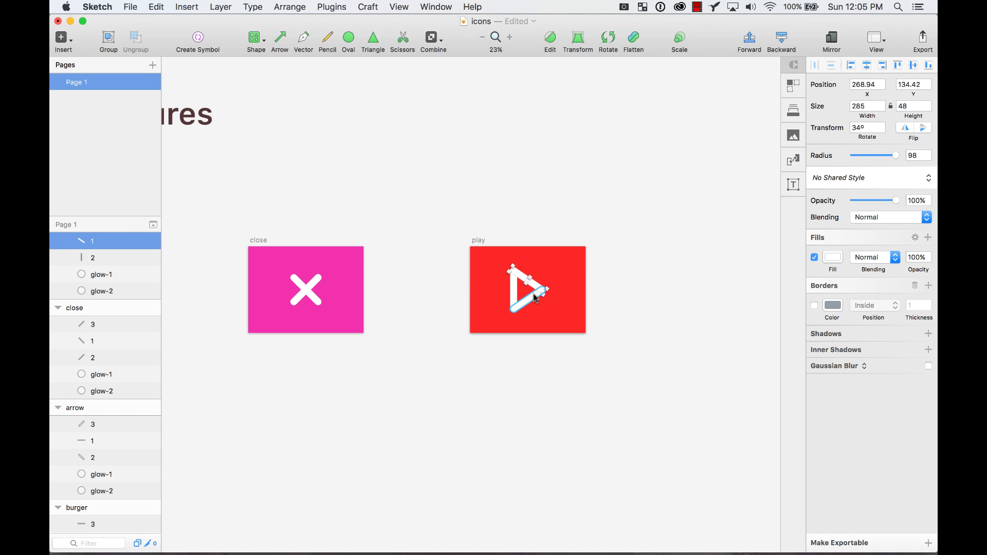
{"action": "left_click_drag", "start_coordinate": [550, 258], "coordinate": [535, 281]}
{"action": "left_click", "coordinate": [514, 299]}
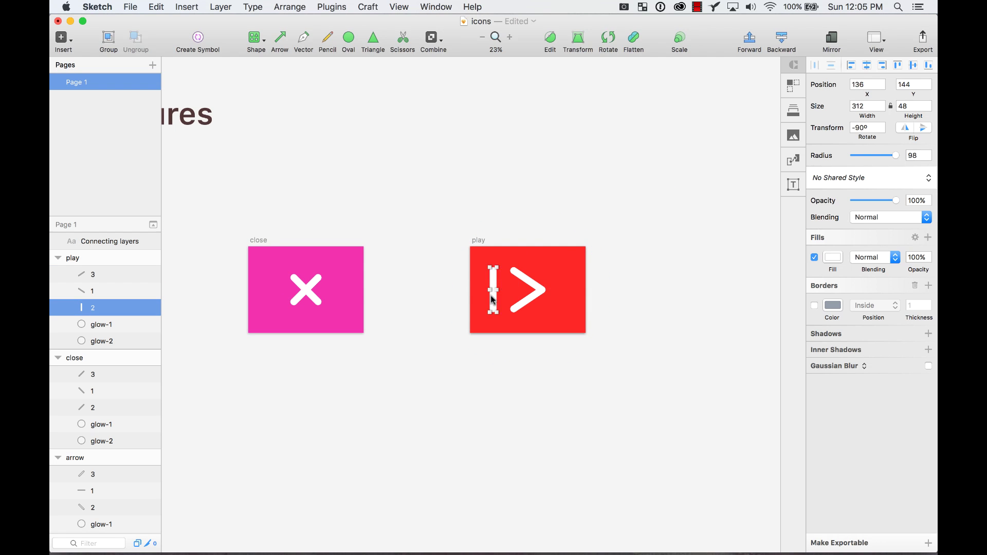
Try moving a bar of the close icon downward, and undo the move.
{"action": "left_click", "coordinate": [527, 305]}
{"action": "scroll", "coordinate": [408, 295], "scroll_direction": "left", "scroll_amount": 10}
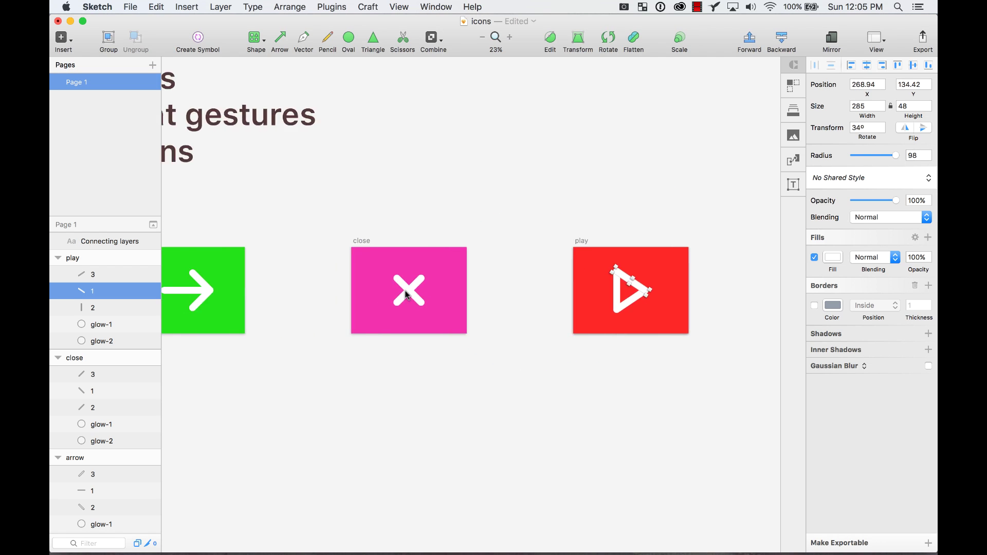
{"action": "mouse_move", "coordinate": [392, 288]}
{"action": "left_mouse_down"}
{"action": "mouse_move", "coordinate": [406, 273]}
{"action": "mouse_move", "coordinate": [393, 287]}
{"action": "mouse_move", "coordinate": [397, 320]}
{"action": "left_mouse_up"}
{"action": "key", "text": "super+z"}
Send the artboards to Flinto at 100% scale with a custom device size of 800 × 600.
{"action": "key", "text": "super+minus"}
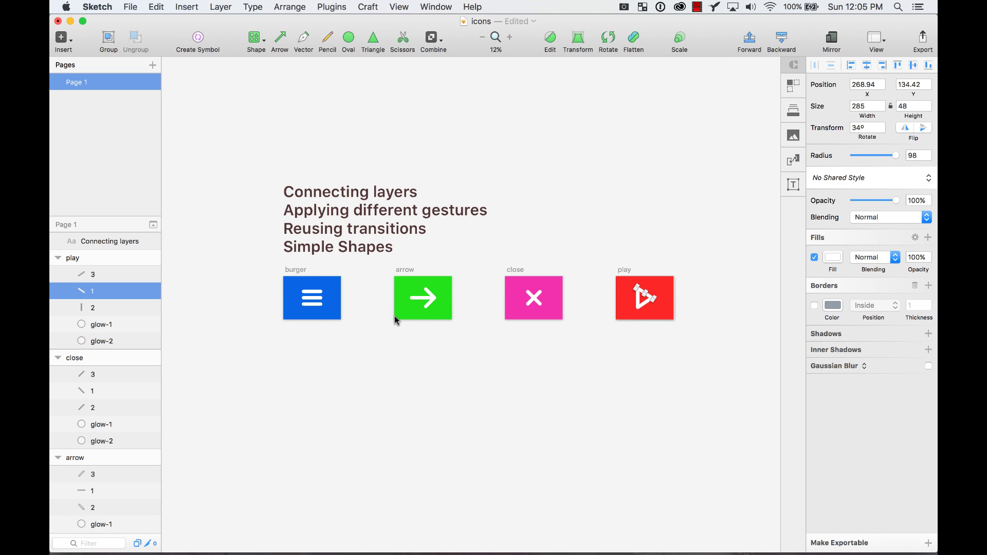
{"action": "scroll", "coordinate": [395, 319], "scroll_direction": "left", "scroll_amount": 1}
{"action": "key", "text": "z"}
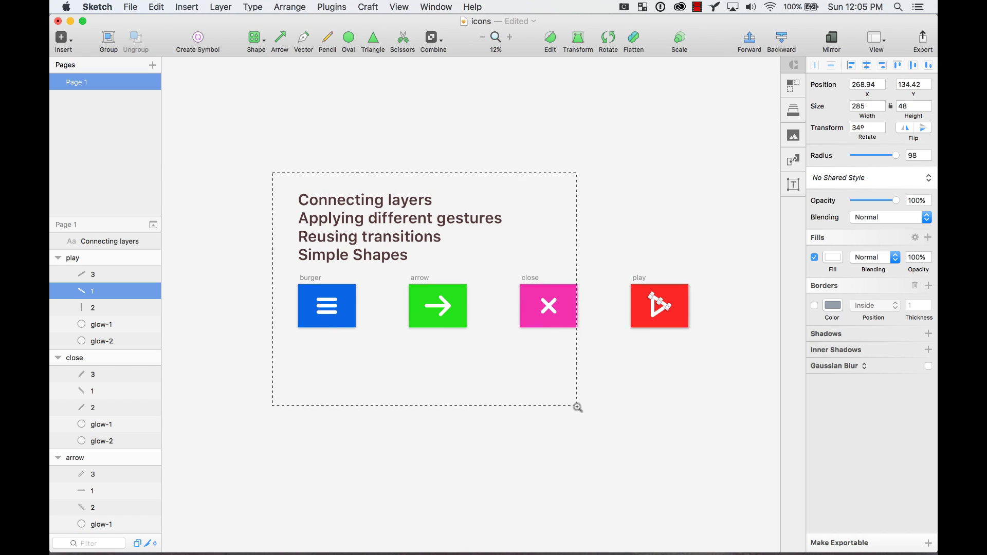
{"action": "left_click_drag", "start_coordinate": [583, 408], "coordinate": [583, 408]}
{"action": "left_click", "coordinate": [388, 132]}
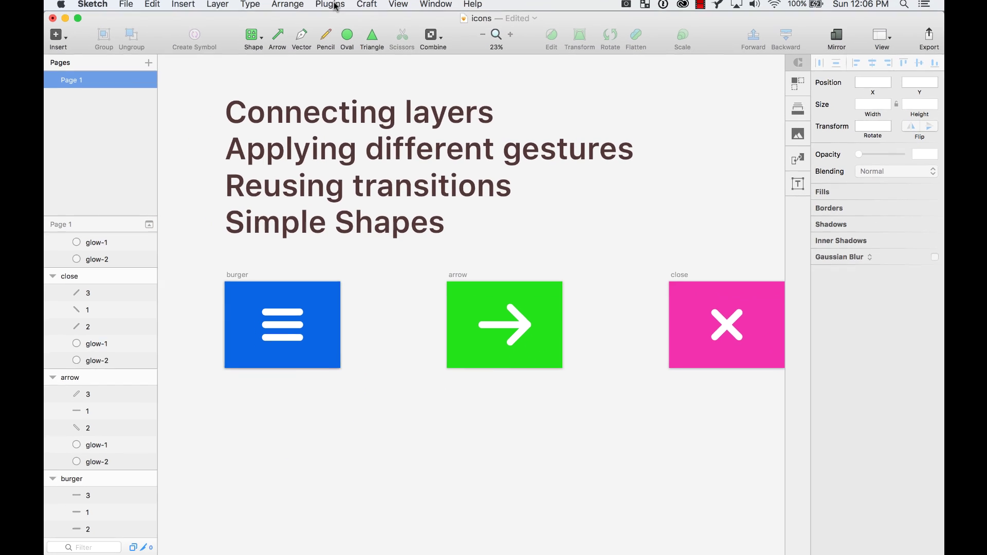
{"action": "left_click", "coordinate": [331, 7]}
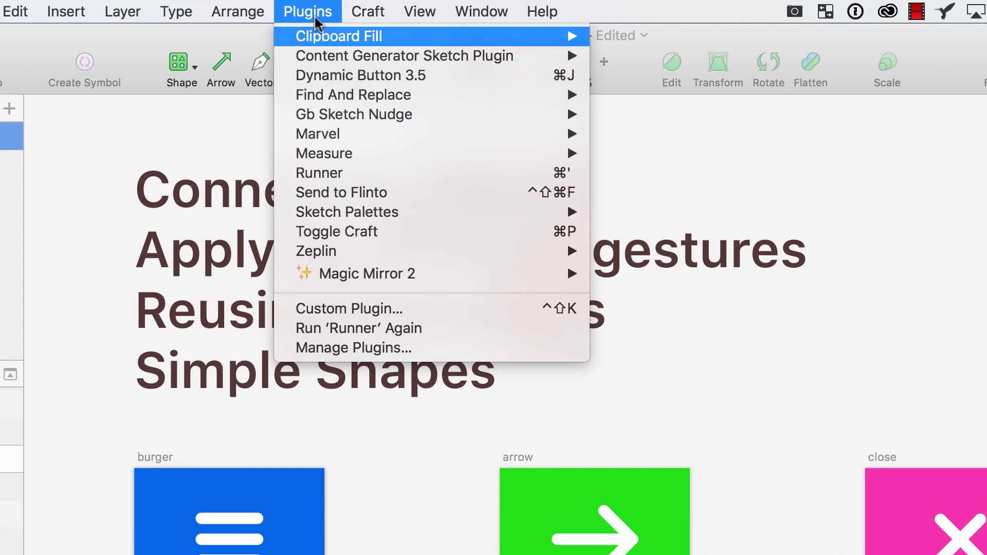
{"action": "left_click", "coordinate": [366, 192]}
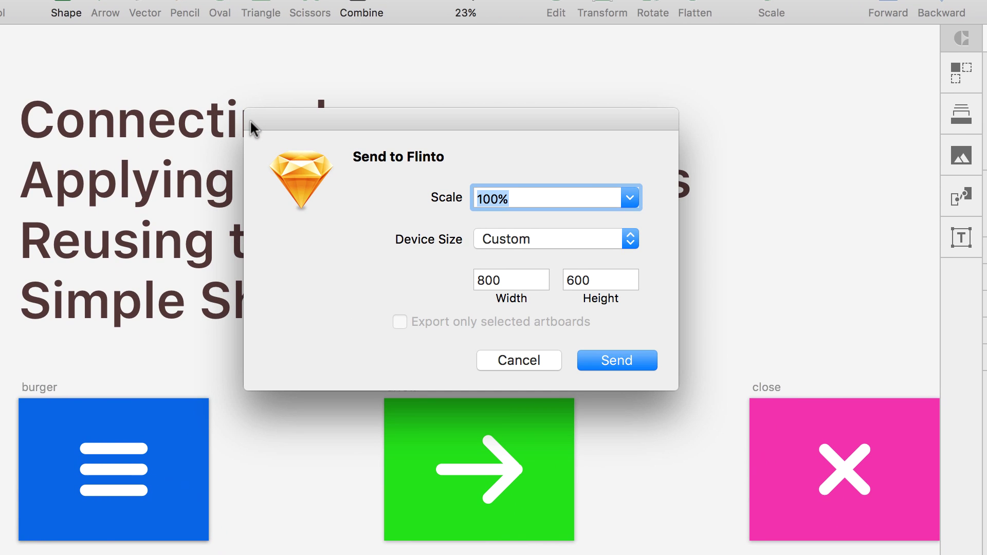
{"action": "left_click", "coordinate": [495, 280]}
{"action": "left_click", "coordinate": [592, 280]}
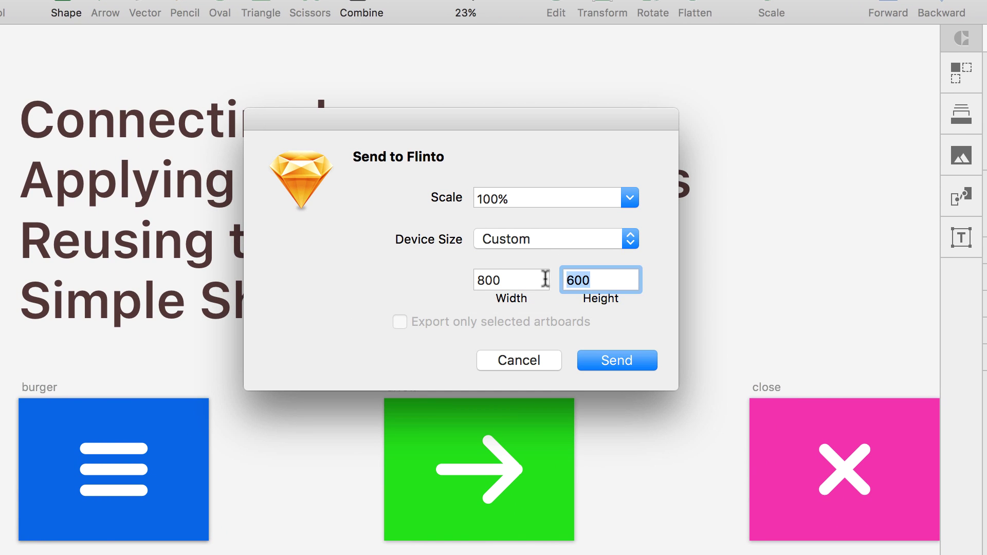
{"action": "left_click", "coordinate": [507, 280]}
{"action": "left_click_drag", "start_coordinate": [524, 280], "coordinate": [458, 279]}
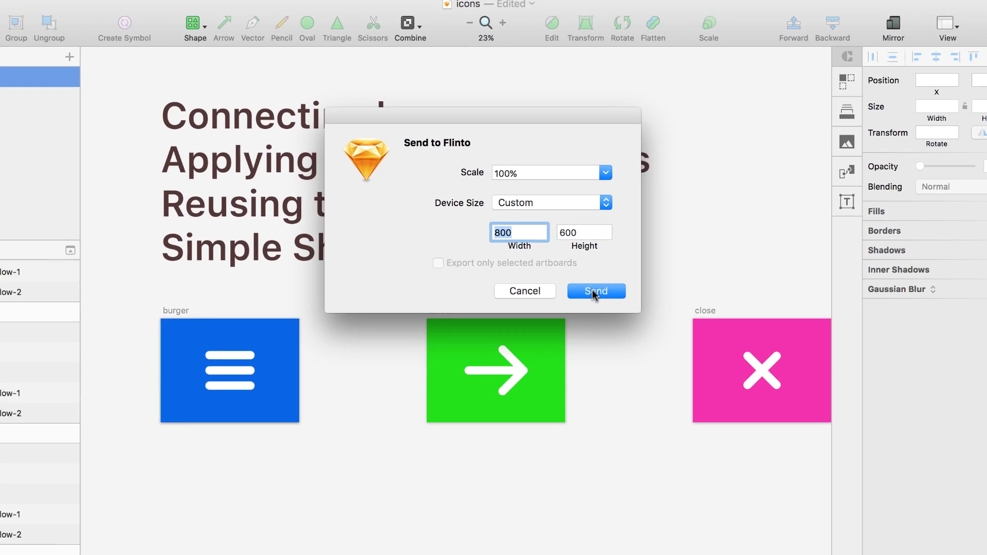
{"action": "left_click", "coordinate": [594, 291]}
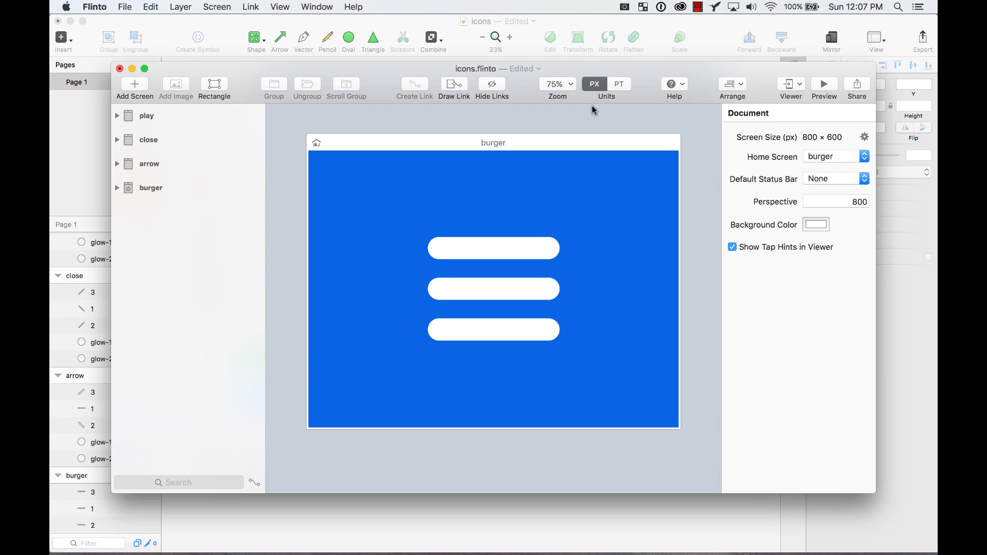
Arrange the Flinto document window and view the imported burger, arrow, close and play screens side by side.
{"action": "left_click_drag", "start_coordinate": [517, 81], "coordinate": [526, 0]}
{"action": "key", "text": "super+minus"}
{"action": "key", "text": "super+minus"}
{"action": "key", "text": "super+minus"}
{"action": "key", "text": "super+minus"}
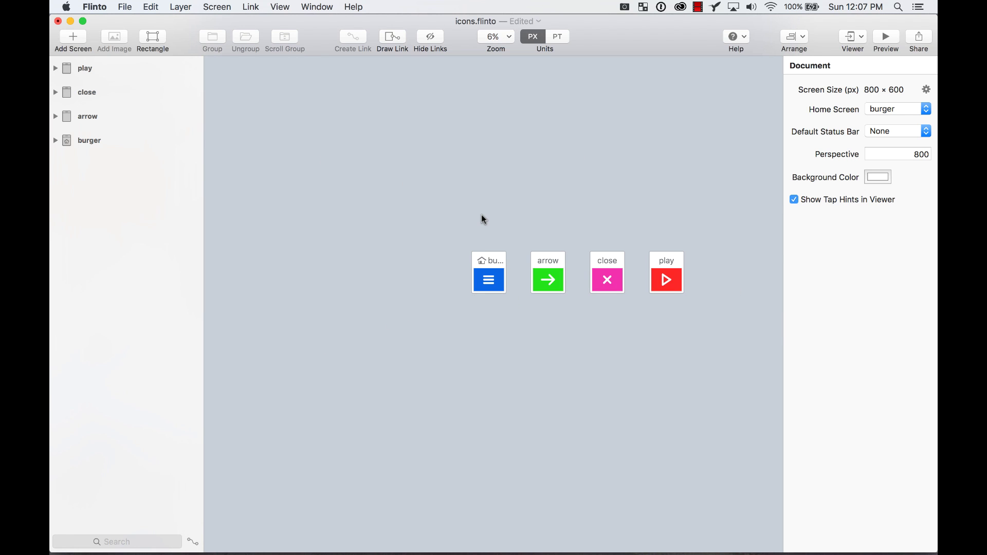
{"action": "key", "text": "super+plus"}
{"action": "scroll", "coordinate": [481, 214], "scroll_direction": "right", "scroll_amount": 5}
{"action": "scroll", "coordinate": [481, 215], "scroll_direction": "left", "scroll_amount": 3}
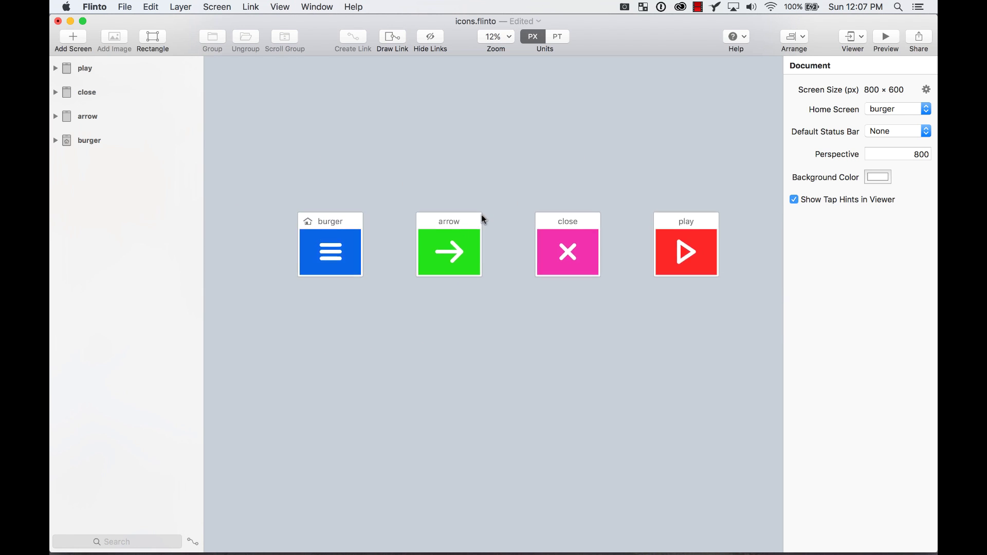
Add a Tap gesture to the glow-2 layer of the burger screen with the arrow screen as its target.
{"action": "left_click", "coordinate": [114, 76]}
{"action": "key", "text": "super+plus"}
{"action": "scroll", "coordinate": [263, 190], "scroll_direction": "down", "scroll_amount": 5}
{"action": "left_click", "coordinate": [391, 194]}
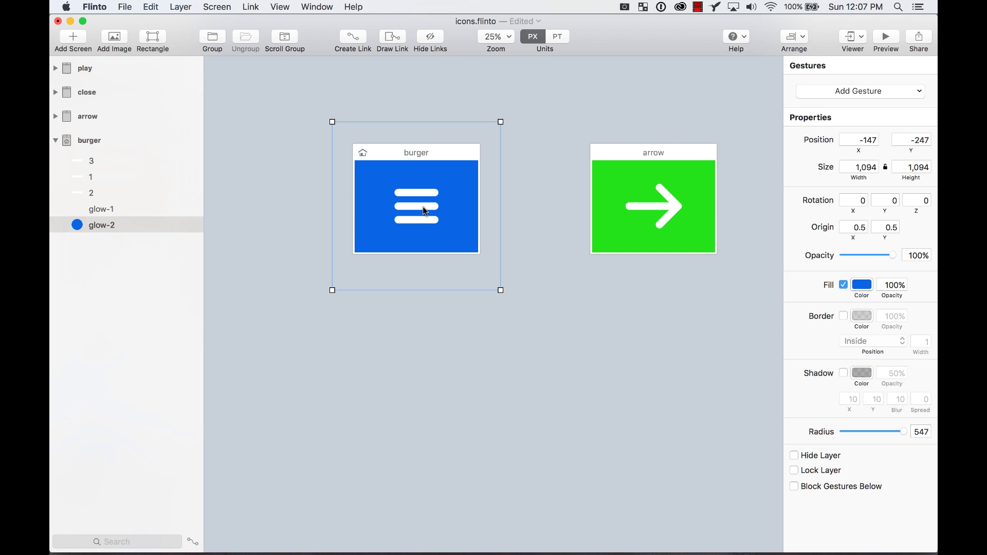
{"action": "mouse_move", "coordinate": [131, 227]}
{"action": "left_click", "coordinate": [428, 391]}
{"action": "left_click", "coordinate": [464, 186]}
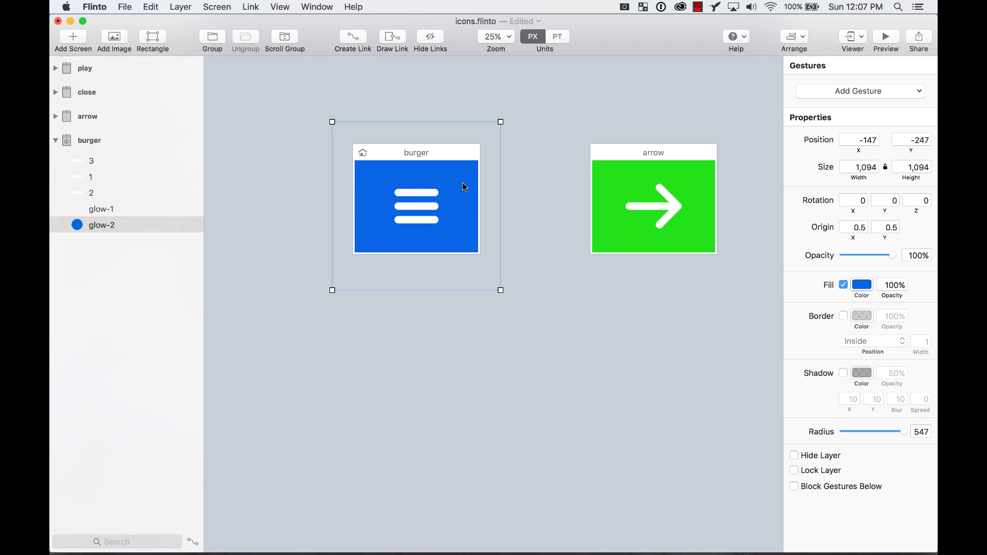
{"action": "left_click", "coordinate": [857, 91]}
{"action": "left_click", "coordinate": [858, 106]}
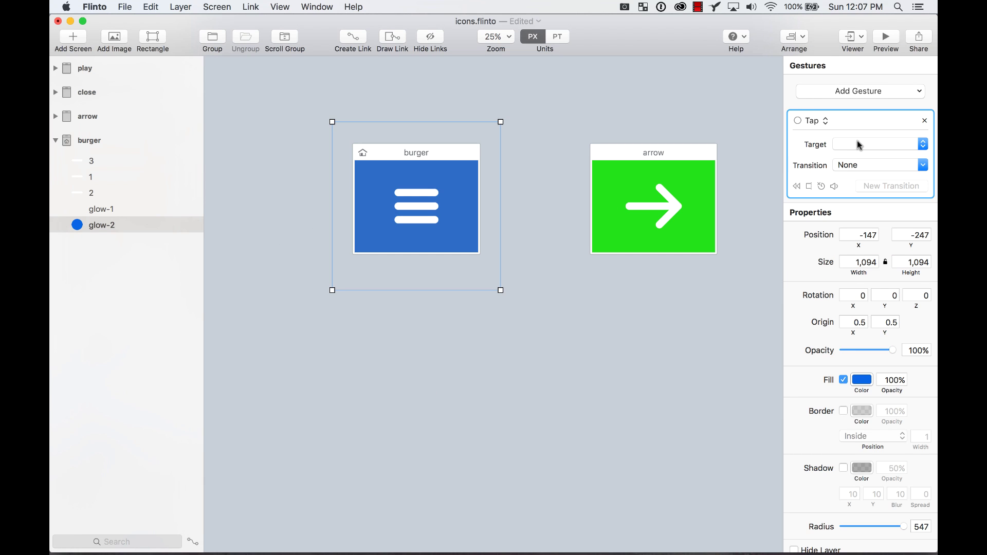
{"action": "left_click", "coordinate": [861, 145]}
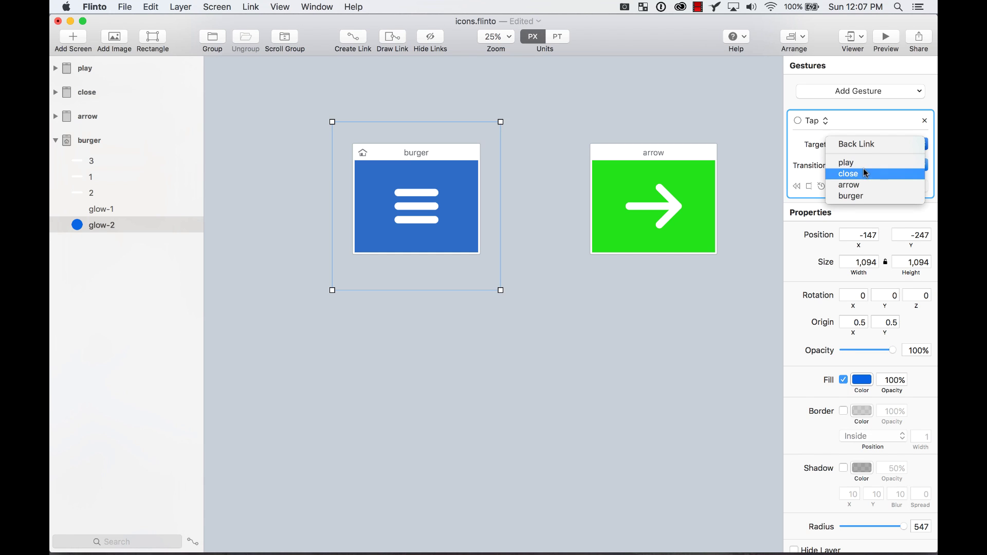
{"action": "left_click", "coordinate": [864, 185]}
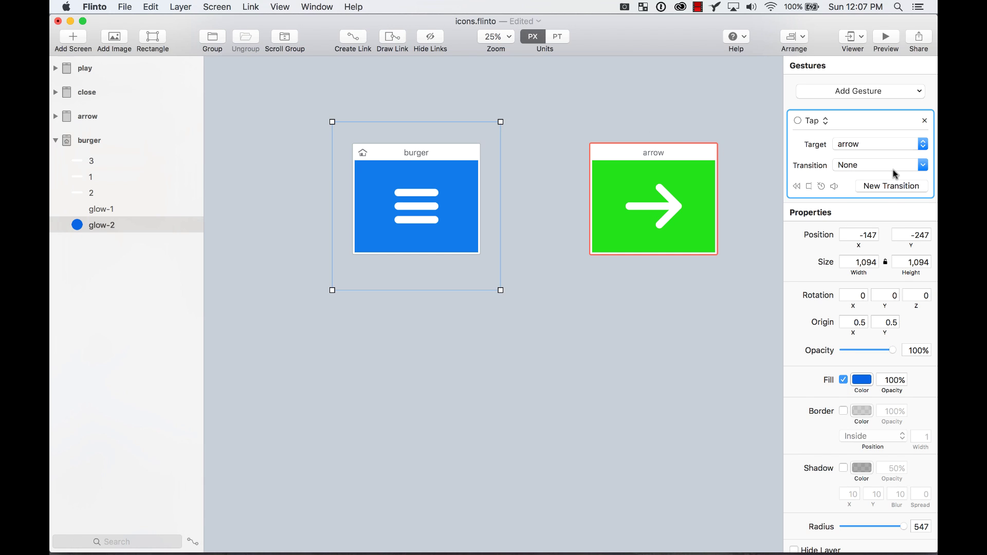
Create a new transition for the tap gesture and name it icons.
{"action": "left_click", "coordinate": [897, 187]}
{"action": "triple_click", "coordinate": [869, 91]}
{"action": "type", "text": "icons"}
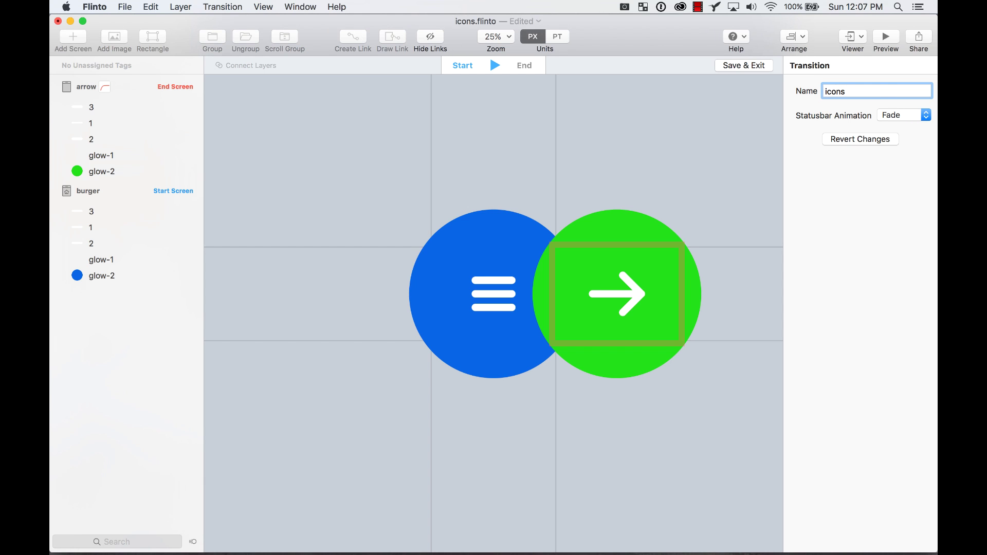
{"action": "key", "text": "Return"}
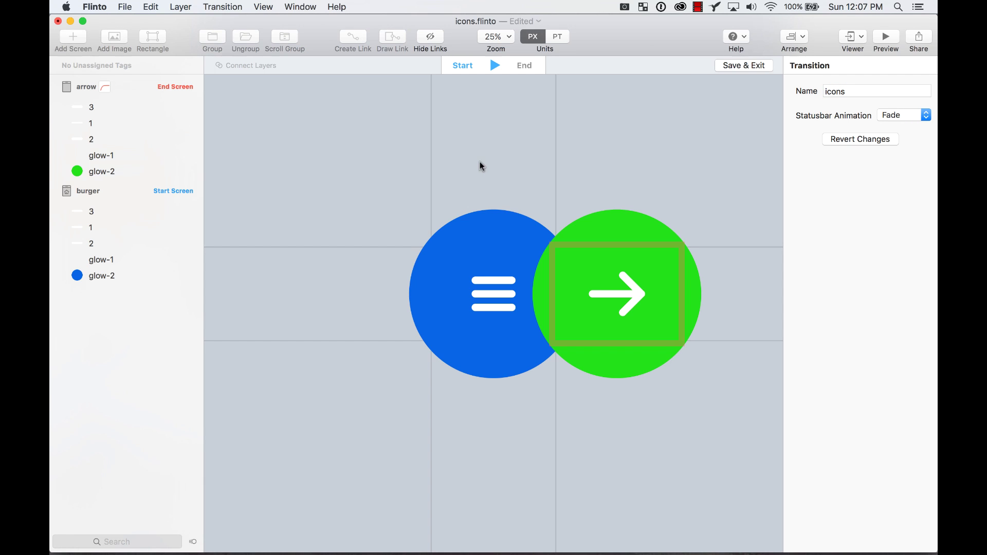
Move the arrow end screen exactly over the burger start screen, at X 0, Y 0.
{"action": "left_click", "coordinate": [613, 245]}
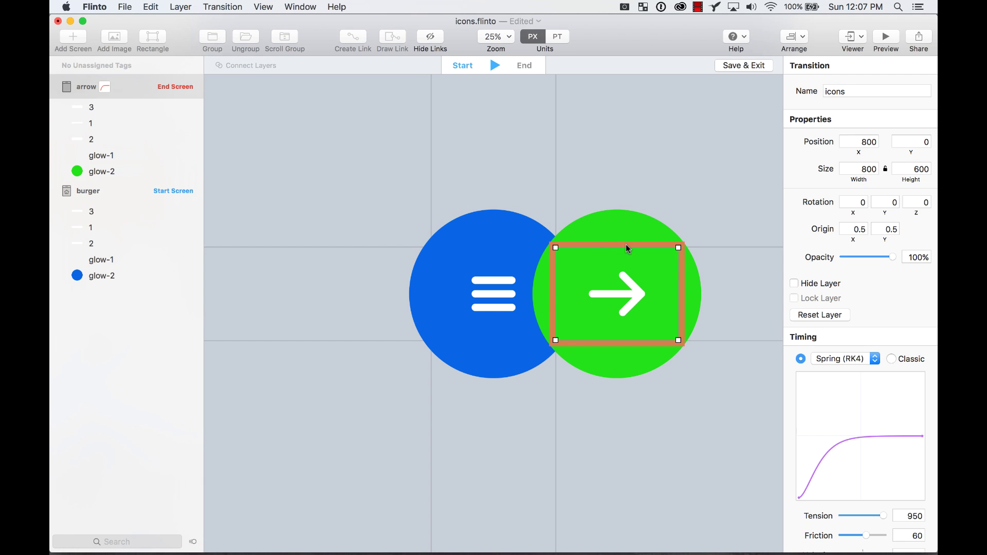
{"action": "left_click_drag", "start_coordinate": [625, 245], "coordinate": [502, 244]}
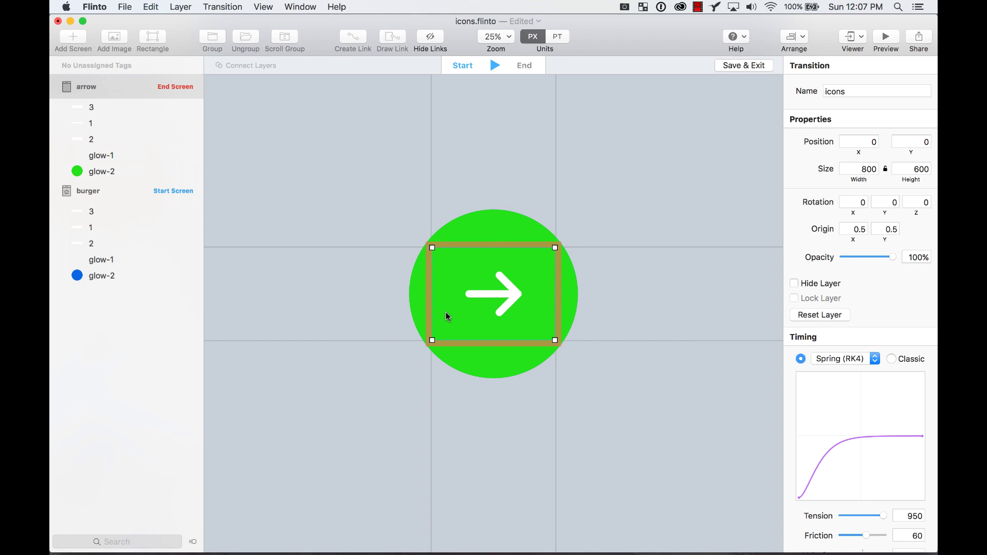
{"action": "key", "text": "super+plus"}
{"action": "left_click", "coordinate": [342, 138]}
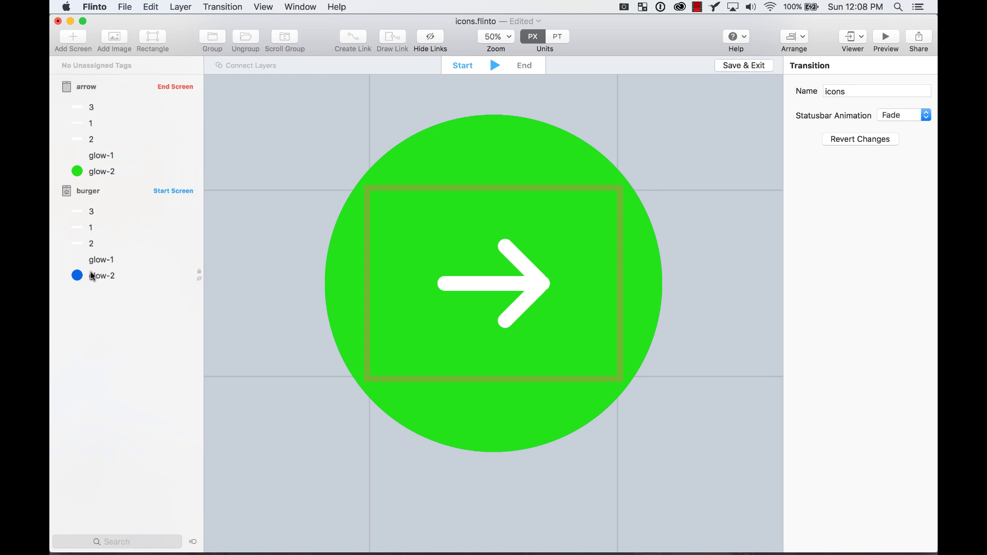
Connect layer 1 of the burger screen with layer 1 of the arrow screen.
{"action": "left_click", "coordinate": [99, 227]}
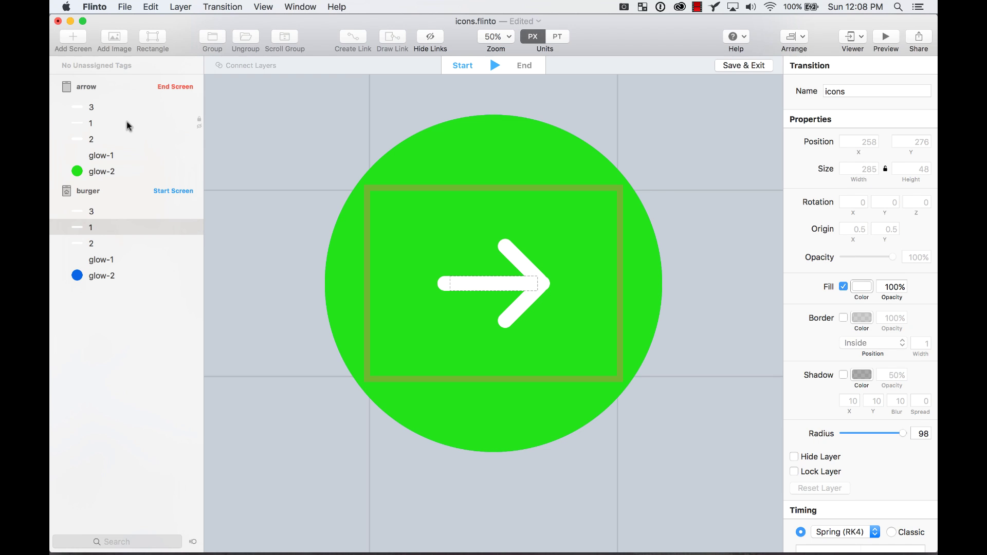
{"action": "left_click", "coordinate": [127, 126]}
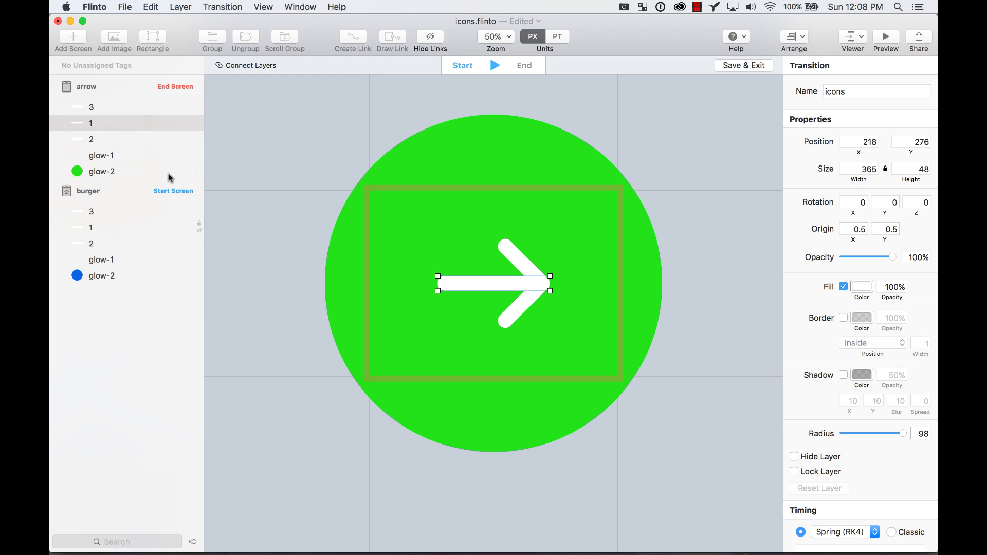
{"action": "left_click", "coordinate": [111, 229]}
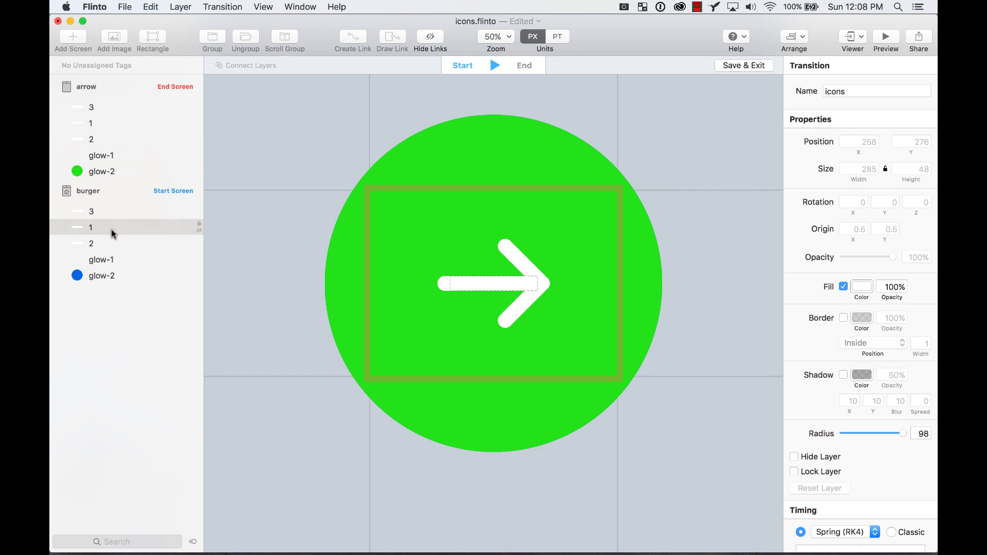
{"action": "left_click", "coordinate": [113, 123], "text": "super"}
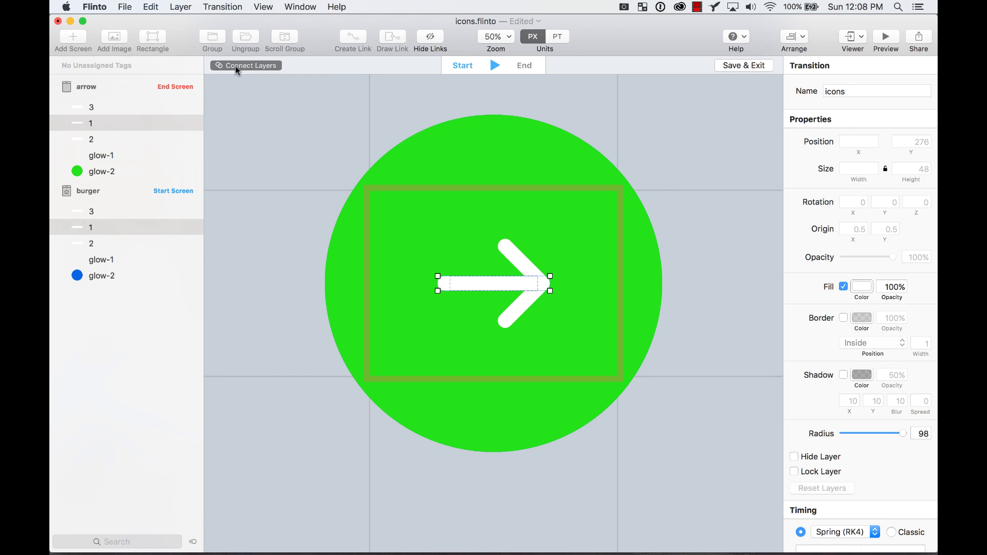
{"action": "left_click", "coordinate": [235, 66]}
Connect layers 3 and 2 of the arrow screen with the same-named layers of the burger screen.
{"action": "left_click", "coordinate": [106, 106]}
{"action": "left_click", "coordinate": [107, 207], "text": "super"}
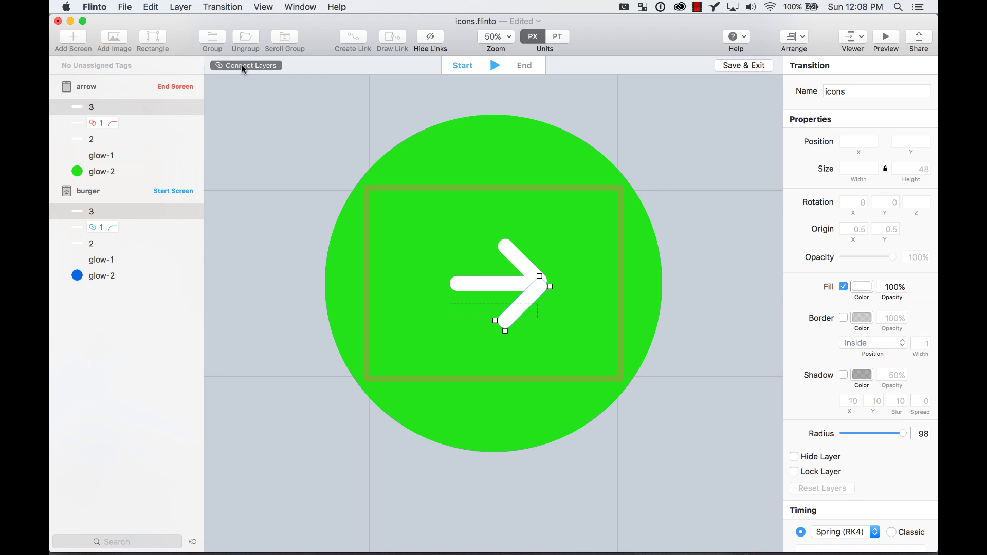
{"action": "left_click", "coordinate": [263, 65]}
{"action": "left_click", "coordinate": [98, 143]}
{"action": "left_click", "coordinate": [111, 244], "text": "super"}
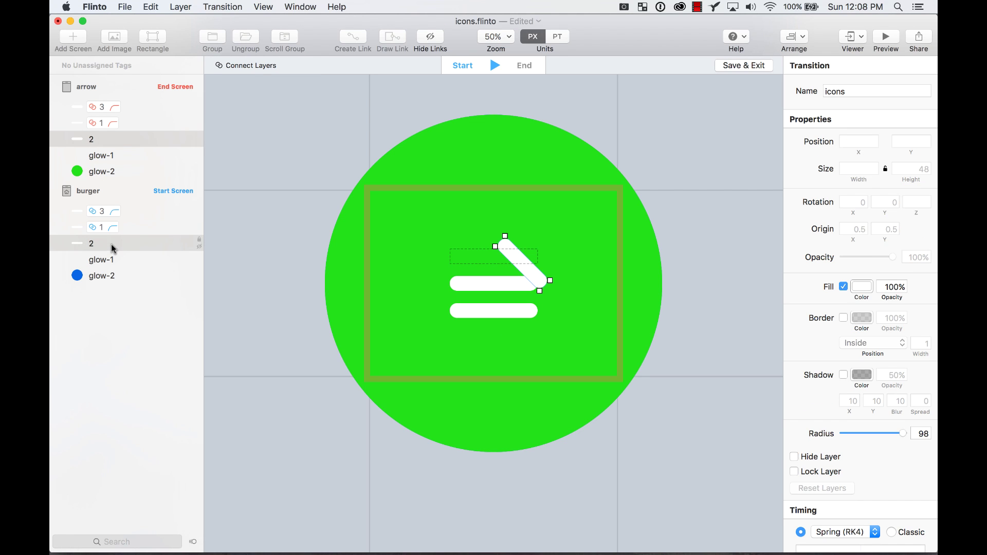
{"action": "left_click", "coordinate": [257, 66]}
Connect the glow-1 and glow-2 layers of the arrow screen with their burger screen counterparts.
{"action": "left_click", "coordinate": [123, 159]}
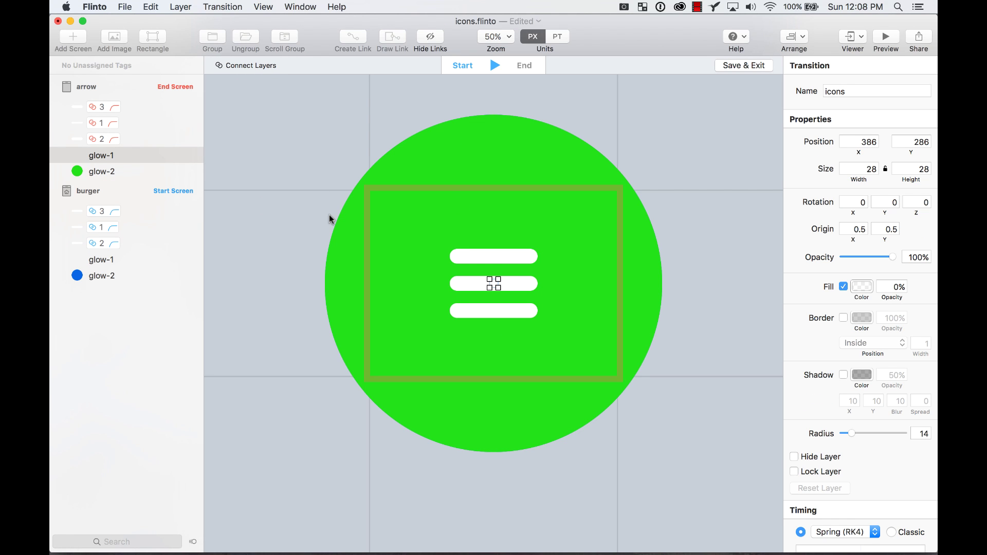
{"action": "left_click", "coordinate": [122, 257], "text": "super"}
{"action": "left_click", "coordinate": [264, 64]}
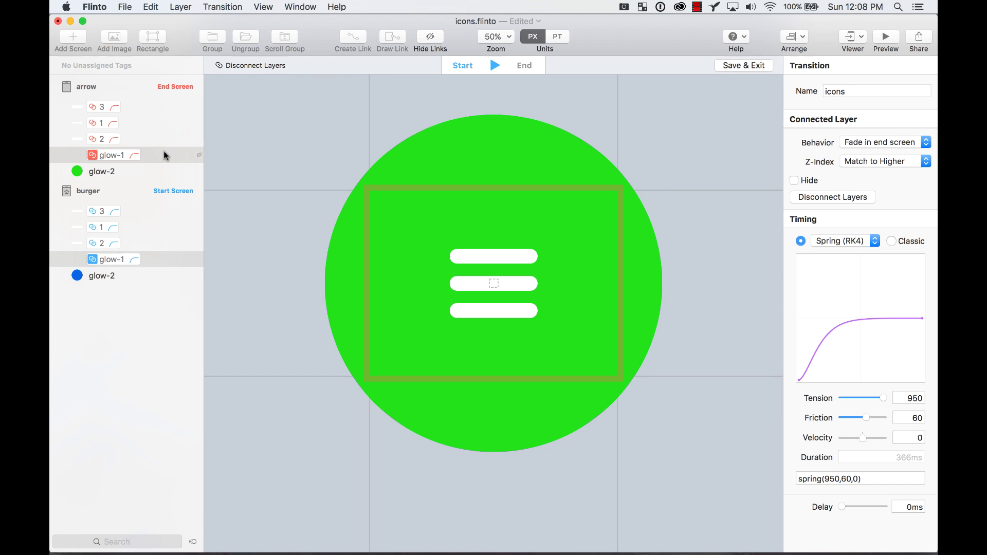
{"action": "left_click", "coordinate": [122, 174]}
{"action": "left_click", "coordinate": [126, 276], "text": "super"}
{"action": "left_click", "coordinate": [261, 65]}
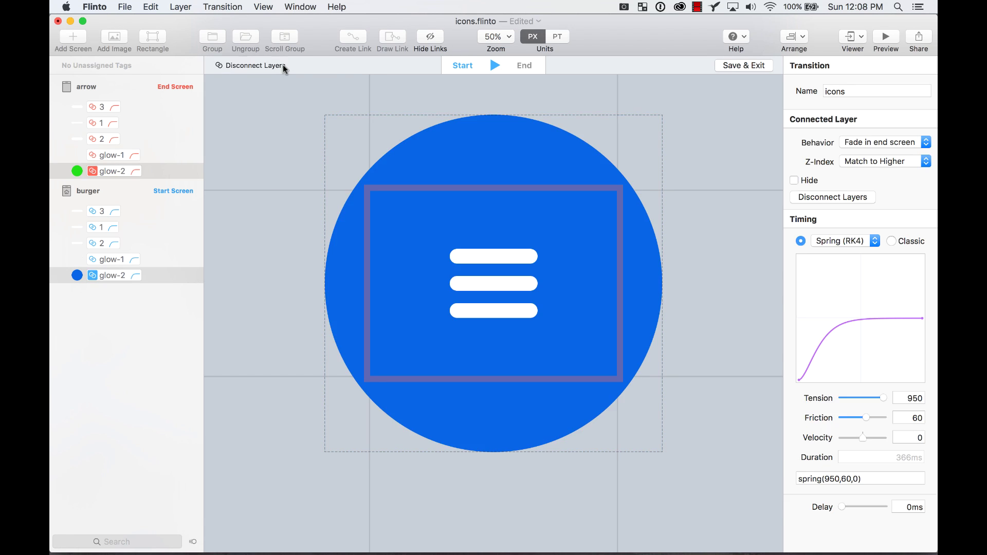
Play the transition between the burger and arrow screens back and forth repeatedly to check the animation.
{"action": "left_click", "coordinate": [494, 65]}
{"action": "left_click", "coordinate": [492, 63]}
{"action": "left_click", "coordinate": [493, 62]}
{"action": "left_click", "coordinate": [492, 63]}
{"action": "left_click", "coordinate": [493, 65]}
{"action": "left_click", "coordinate": [493, 65]}
{"action": "left_click", "coordinate": [494, 64]}
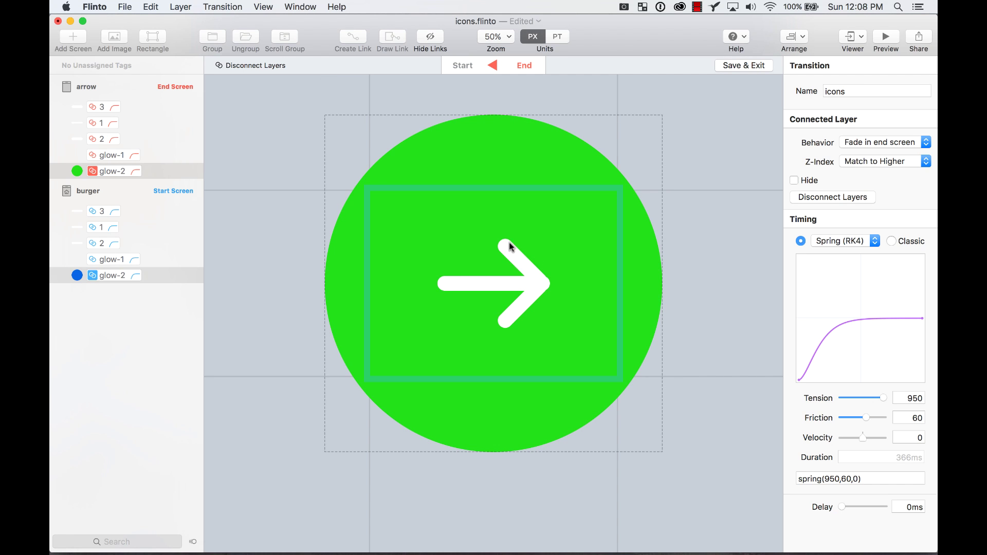
{"action": "left_click", "coordinate": [496, 64]}
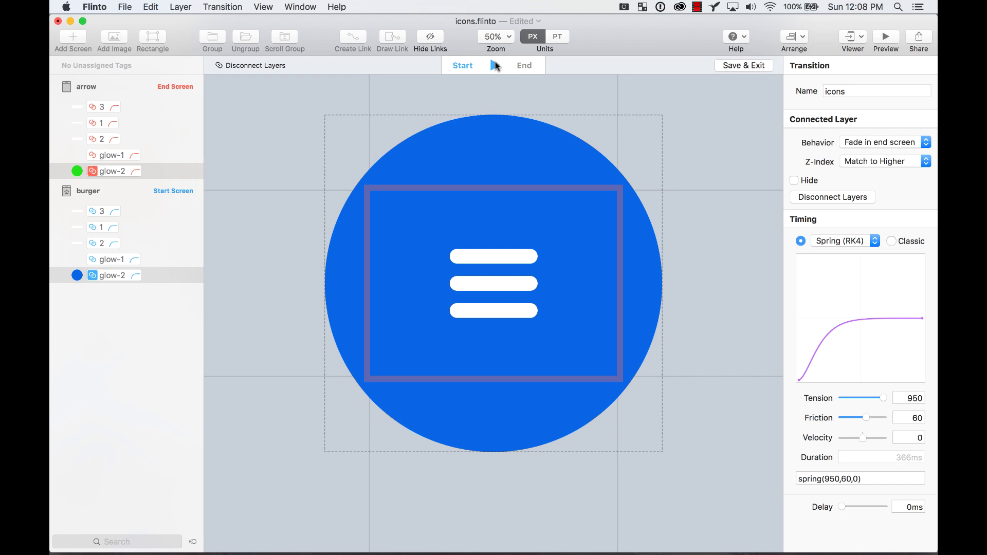
{"action": "left_click", "coordinate": [496, 64]}
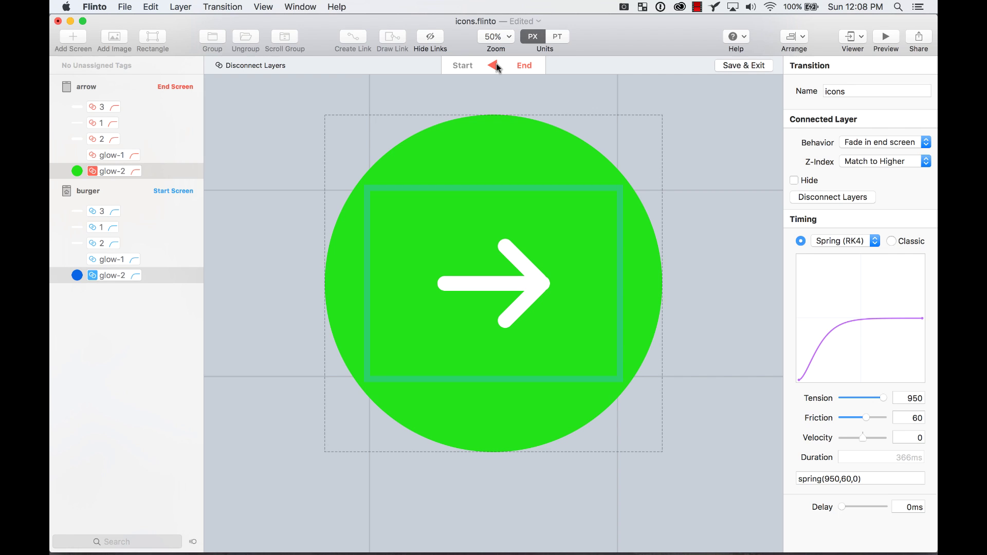
{"action": "left_click", "coordinate": [495, 64]}
{"action": "left_click", "coordinate": [496, 63]}
{"action": "left_click", "coordinate": [496, 64]}
{"action": "left_click", "coordinate": [495, 64]}
{"action": "left_click", "coordinate": [496, 64]}
{"action": "left_click", "coordinate": [496, 63]}
{"action": "left_click", "coordinate": [495, 63]}
{"action": "left_click", "coordinate": [495, 63]}
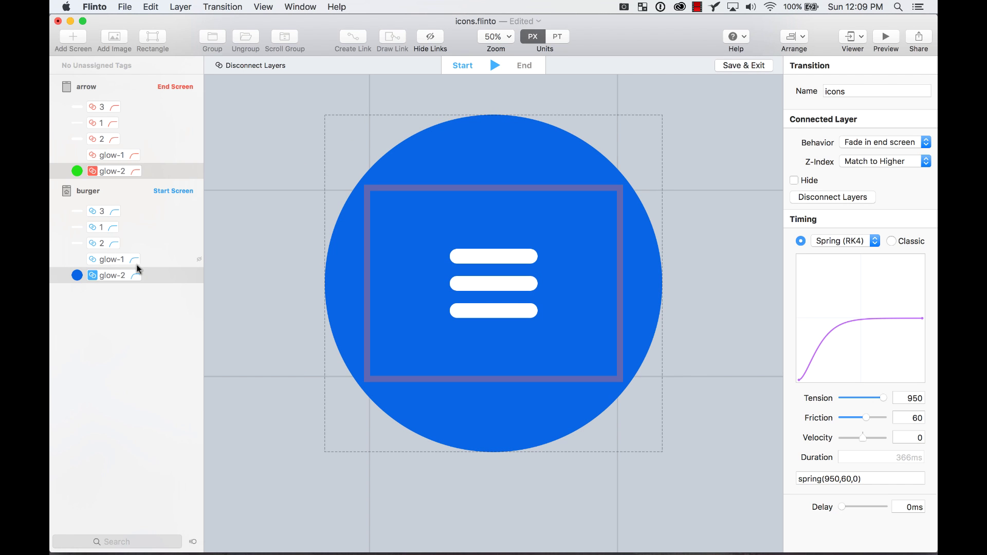
Disconnect the glow-1 and glow-2 layer pairs linking the arrow and burger screens.
{"action": "left_click", "coordinate": [142, 264]}
{"action": "left_click", "coordinate": [154, 160]}
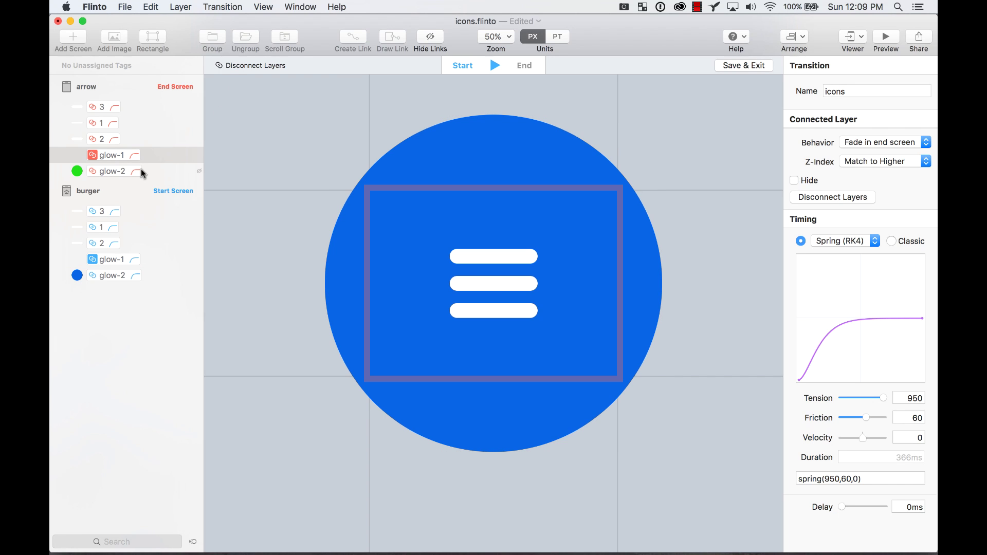
{"action": "left_click", "coordinate": [243, 66]}
{"action": "left_click", "coordinate": [139, 168]}
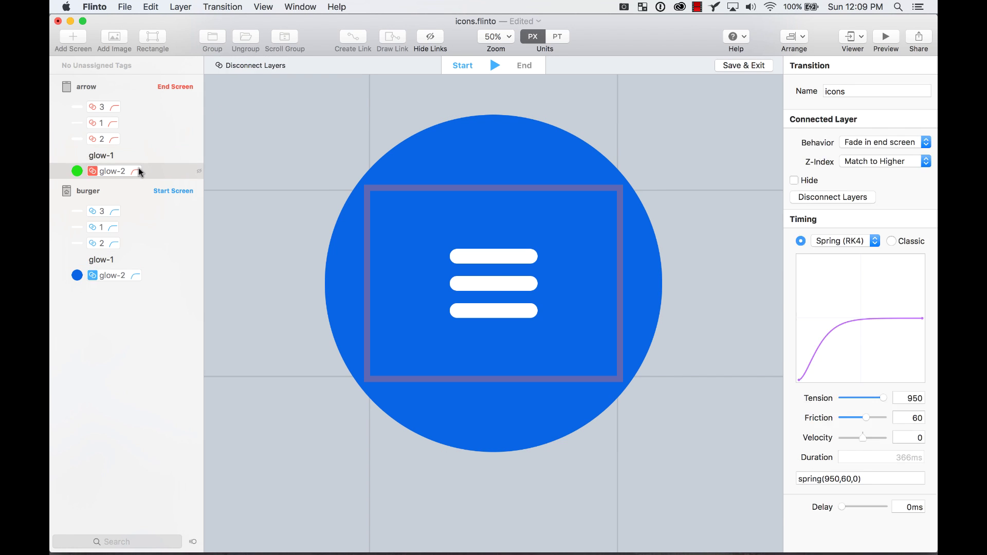
{"action": "left_click", "coordinate": [234, 66]}
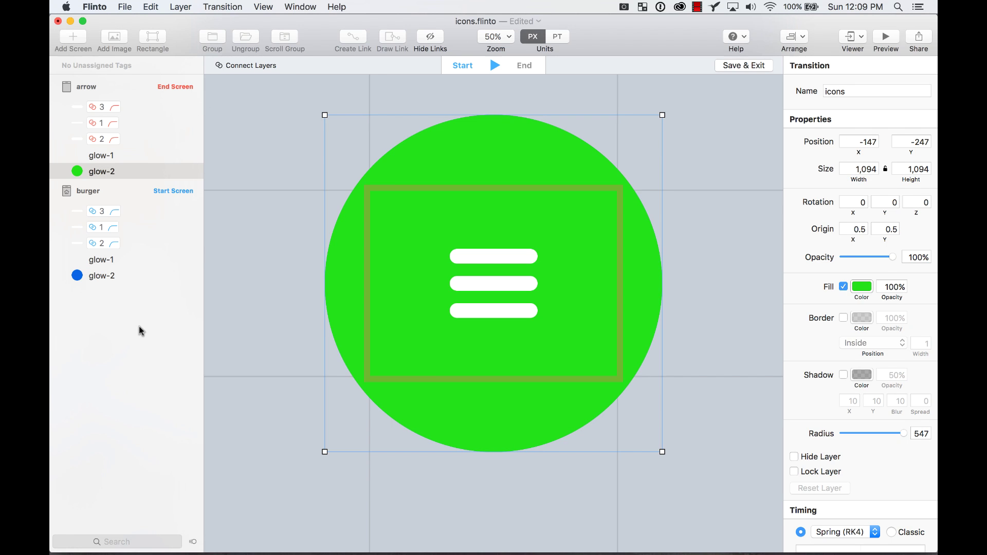
Connect the burger screen's glow-1 layer with the arrow screen's glow-2 layer.
{"action": "left_click", "coordinate": [126, 266]}
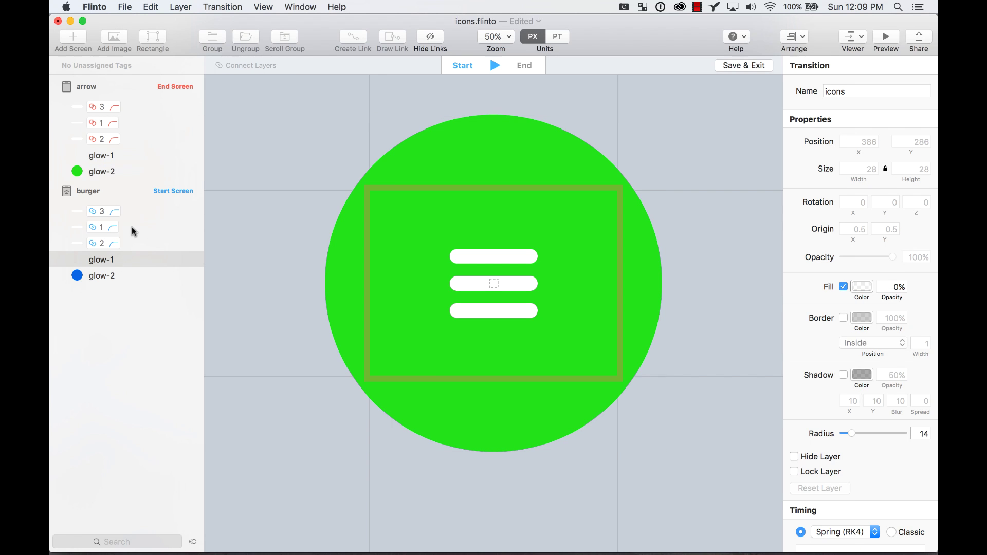
{"action": "left_click", "coordinate": [137, 170], "text": "shift"}
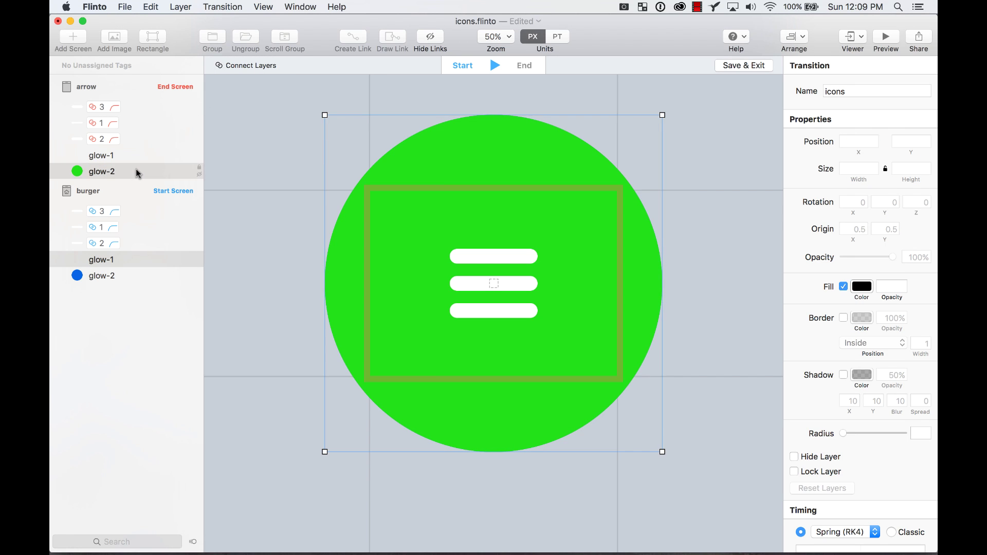
{"action": "left_click", "coordinate": [251, 65]}
Play the transition back and forth several times to check how the green circle grows.
{"action": "left_click", "coordinate": [495, 62]}
{"action": "left_click", "coordinate": [496, 62]}
{"action": "left_click", "coordinate": [496, 62]}
{"action": "left_click", "coordinate": [495, 63]}
{"action": "left_click", "coordinate": [495, 63]}
{"action": "left_click", "coordinate": [496, 62]}
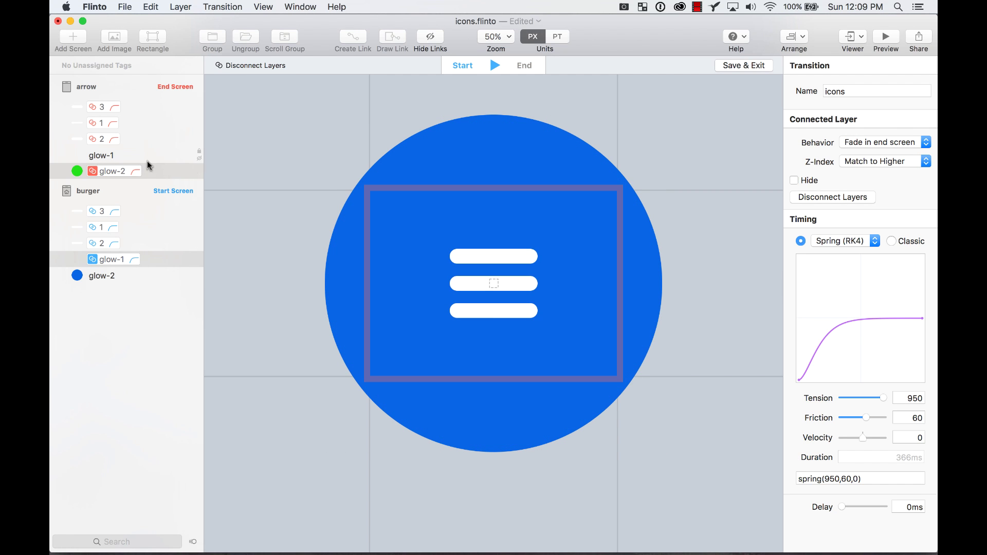
{"action": "left_click", "coordinate": [220, 366]}
{"action": "left_click", "coordinate": [116, 154]}
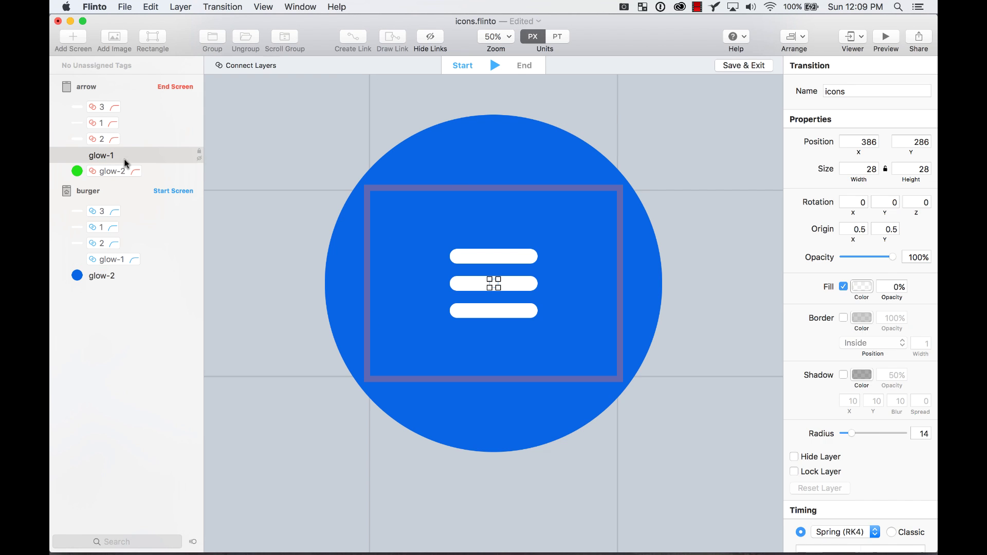
{"action": "left_click", "coordinate": [114, 280]}
{"action": "left_click", "coordinate": [150, 155]}
{"action": "left_click", "coordinate": [149, 275]}
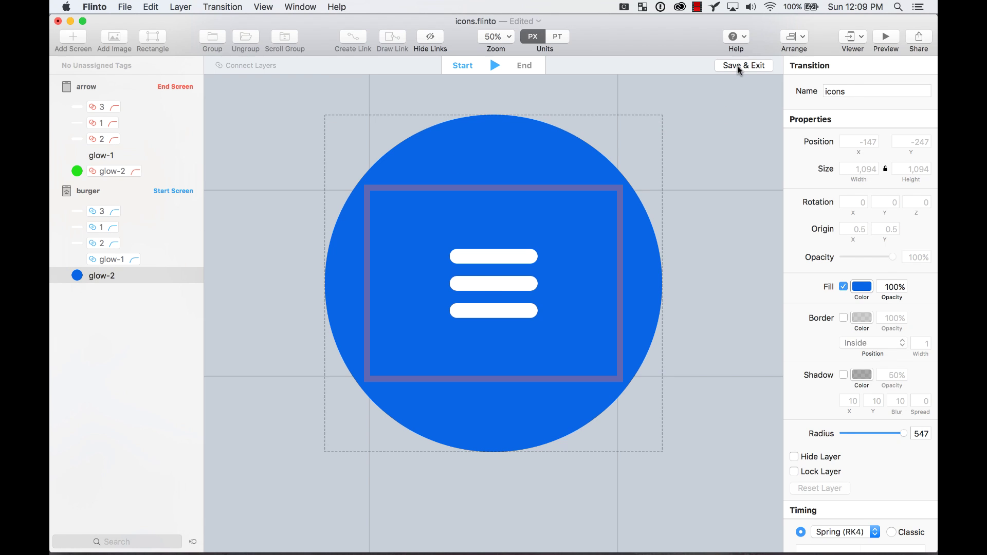
{"action": "double_click", "coordinate": [834, 91]}
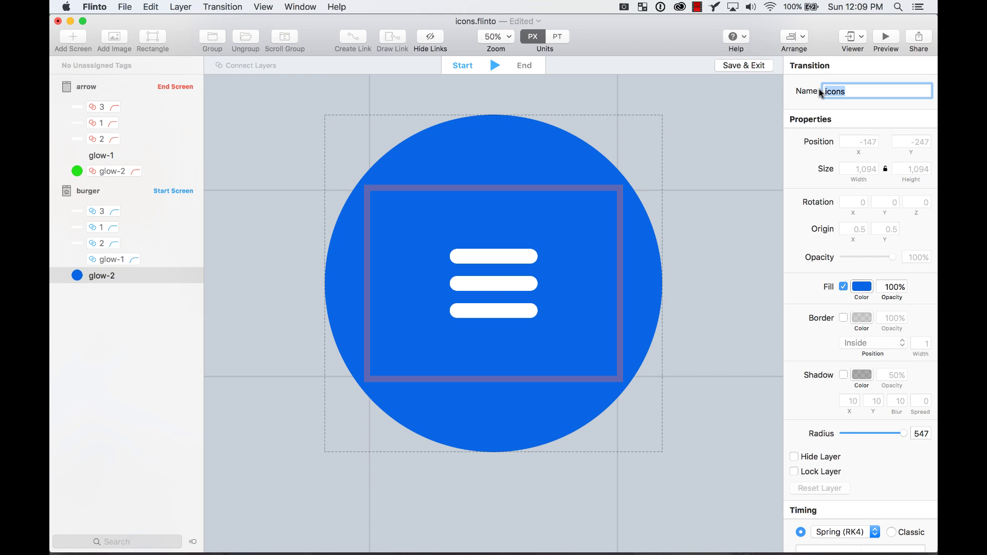
{"action": "left_click", "coordinate": [697, 107]}
Set the timing of the connected layers 3, 1 and 2 to a Spring (RK4) curve with tension 835 and friction 34.
{"action": "left_click", "coordinate": [116, 106]}
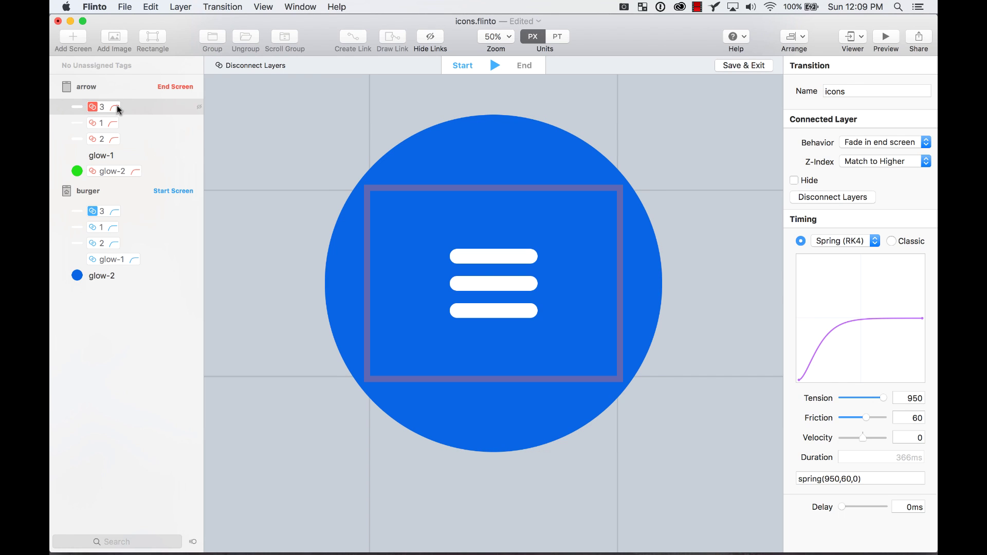
{"action": "left_click", "coordinate": [140, 139], "text": "shift"}
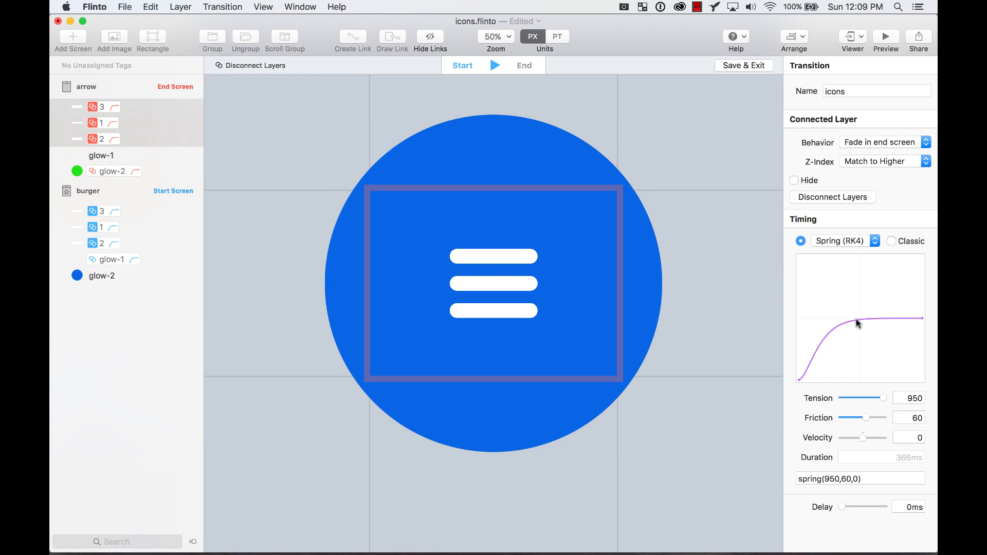
{"action": "left_click", "coordinate": [859, 240]}
{"action": "left_click", "coordinate": [860, 244]}
{"action": "left_click_drag", "start_coordinate": [883, 398], "coordinate": [856, 420]}
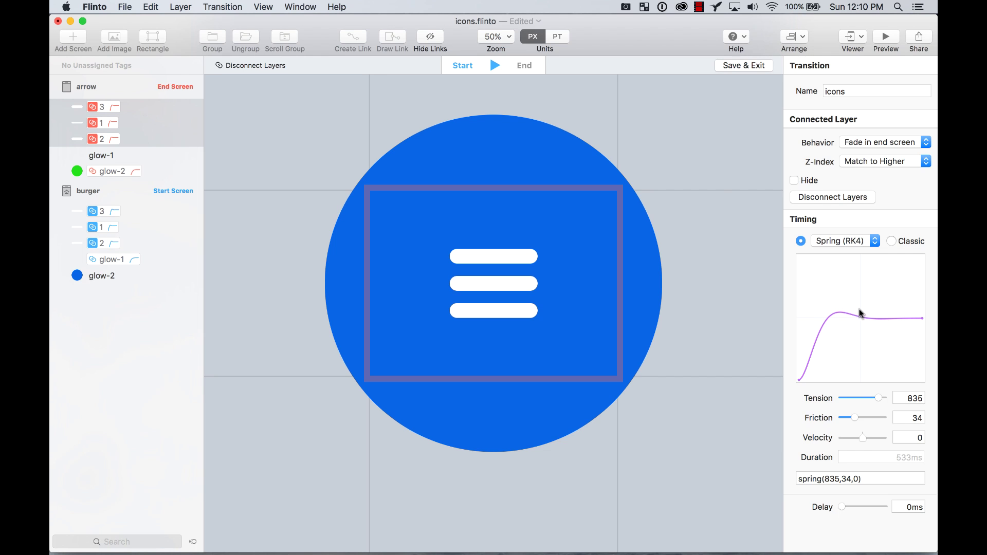
Play the transition a few times to check the spring, and save and exit the icons transition.
{"action": "left_click", "coordinate": [491, 58]}
{"action": "left_click", "coordinate": [491, 59]}
{"action": "left_click", "coordinate": [491, 58]}
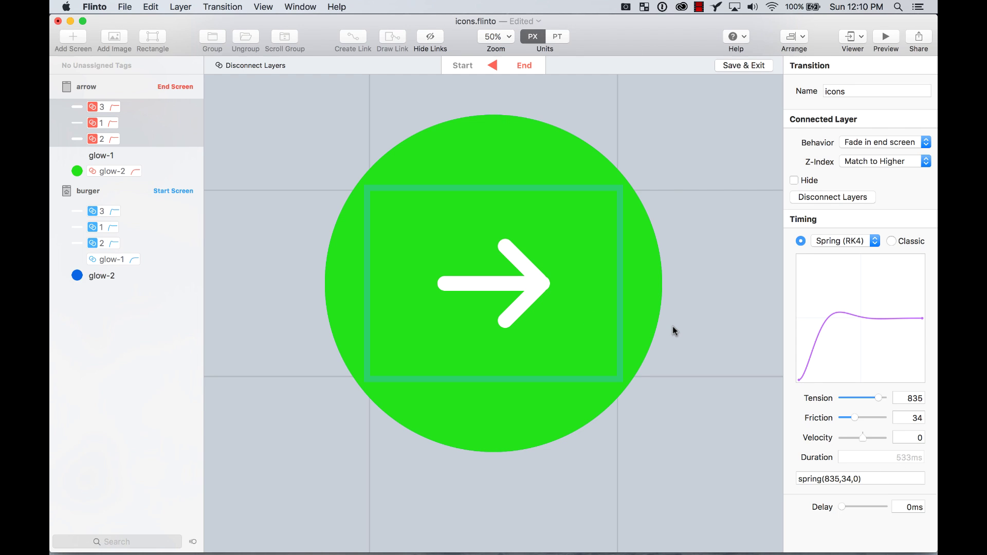
{"action": "left_click", "coordinate": [756, 66]}
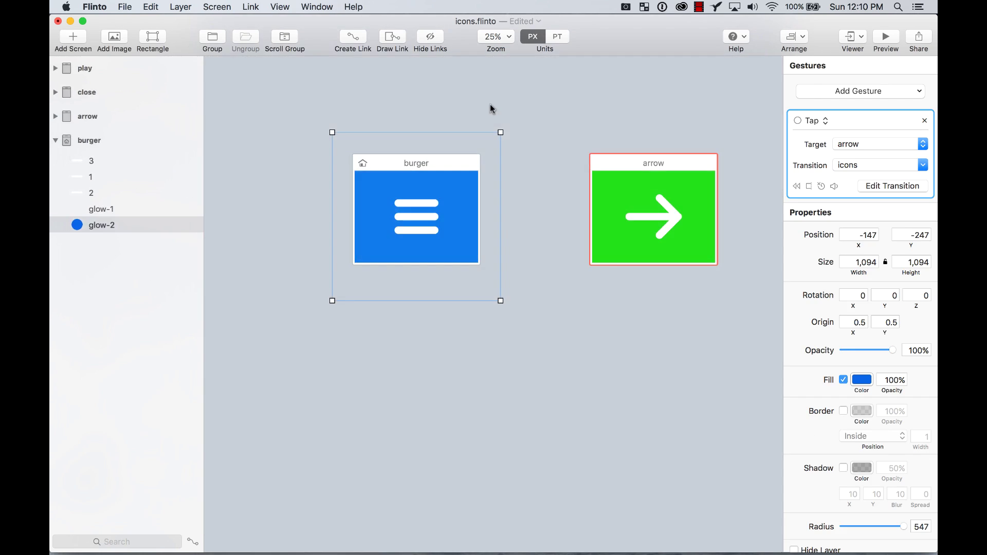
Set the Z rotation of the arrow icon's upper head stroke to 45 and its lower head stroke to -45.
{"action": "left_click", "coordinate": [559, 329]}
{"action": "left_click", "coordinate": [663, 221]}
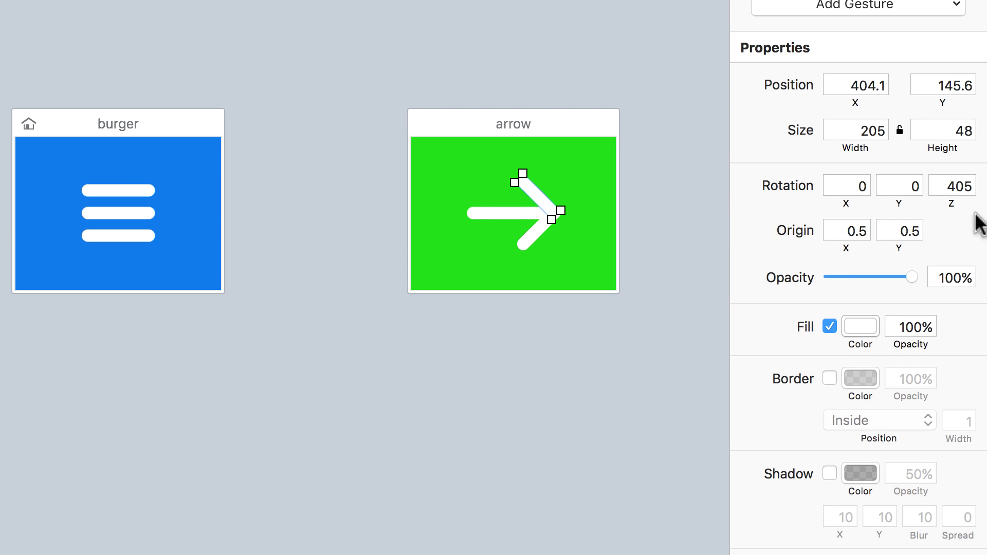
{"action": "left_click", "coordinate": [963, 180]}
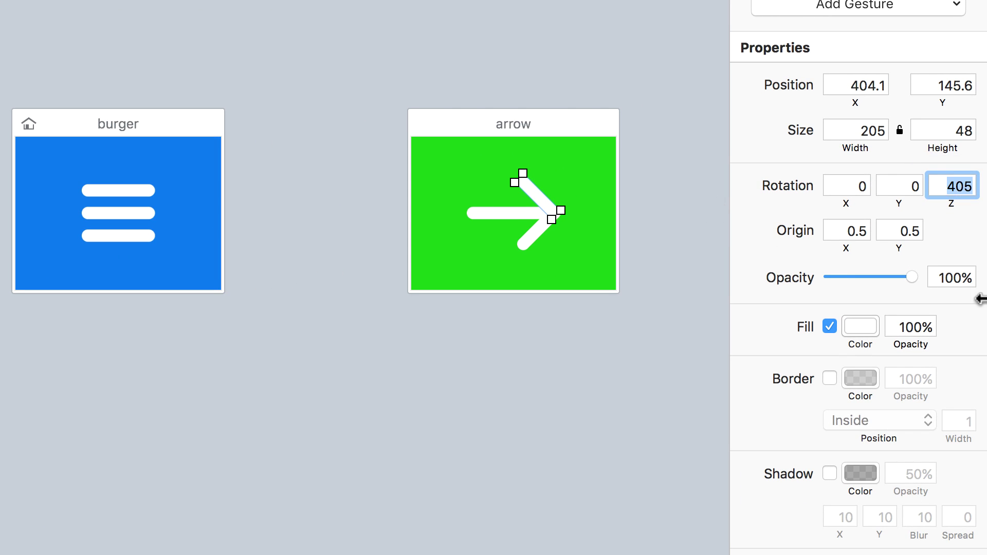
{"action": "type", "text": "45"}
{"action": "key", "text": "Return"}
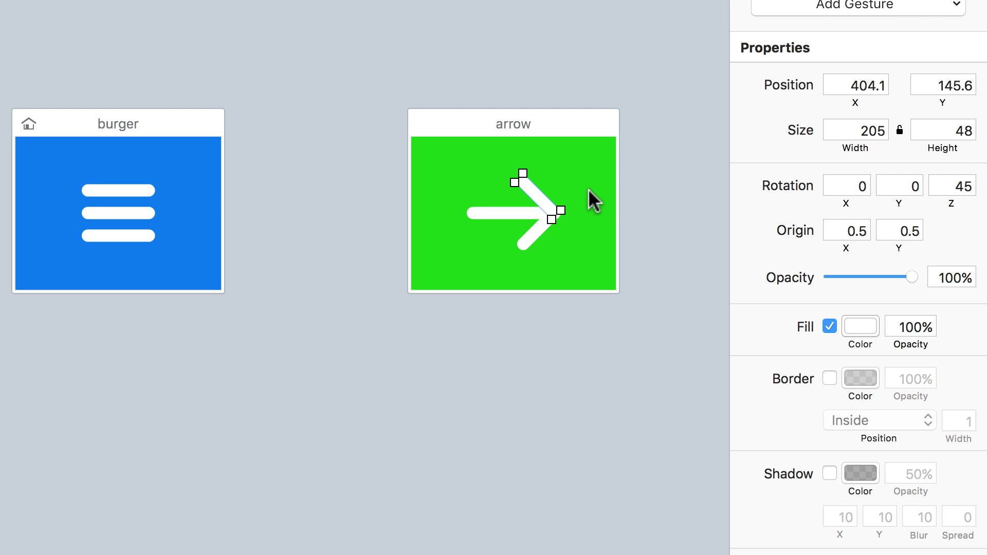
{"action": "left_click", "coordinate": [534, 234]}
{"action": "left_click", "coordinate": [962, 185]}
{"action": "type", "text": "-45"}
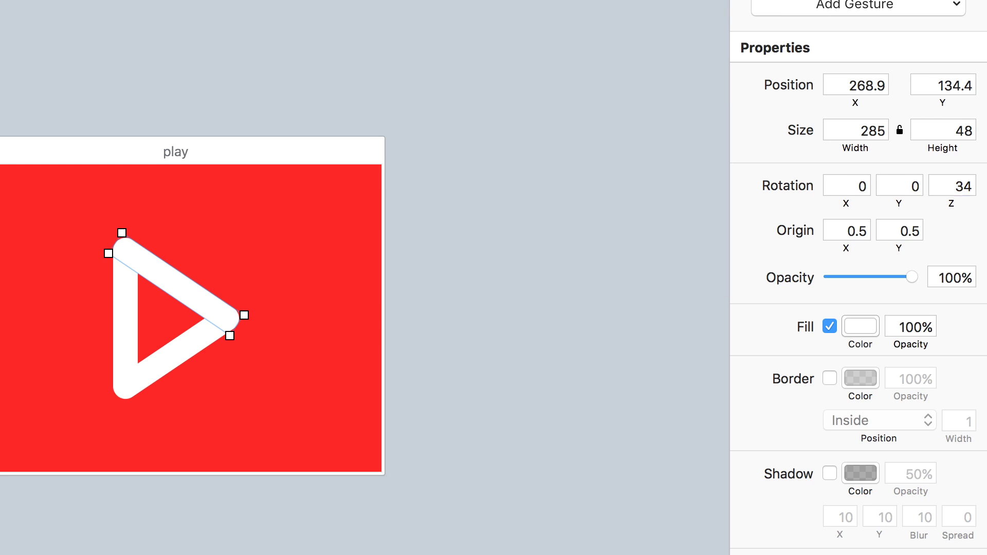
Change the Z rotation of the vertical bar in the play icon.
{"action": "left_click", "coordinate": [191, 329]}
{"action": "left_click", "coordinate": [129, 324]}
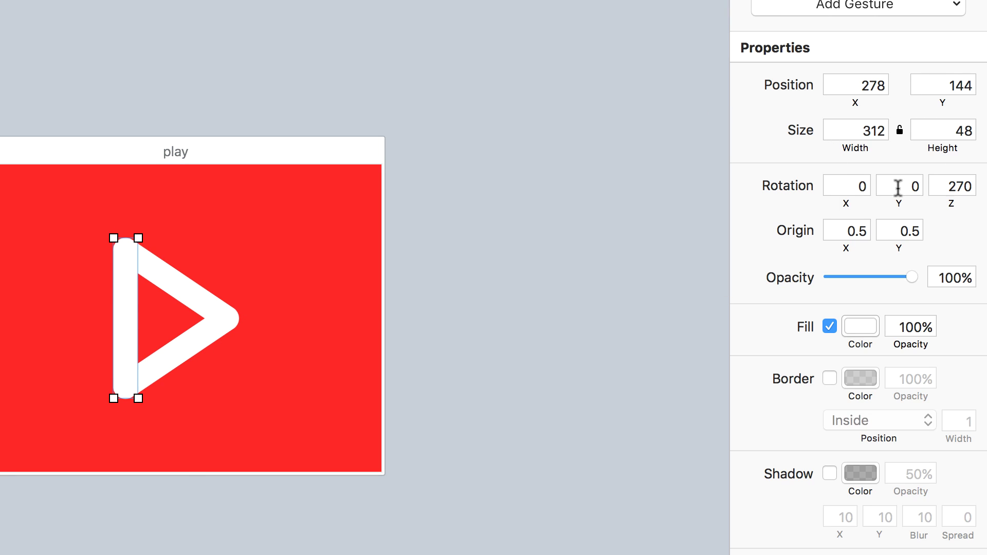
{"action": "left_click", "coordinate": [958, 189]}
{"action": "key", "text": "Return"}
Add a tap gesture to the green glow-2 circle of the arrow screen.
{"action": "left_click", "coordinate": [224, 97]}
{"action": "key", "text": "super+minus"}
{"action": "scroll", "coordinate": [224, 97], "scroll_direction": "left", "scroll_amount": 5}
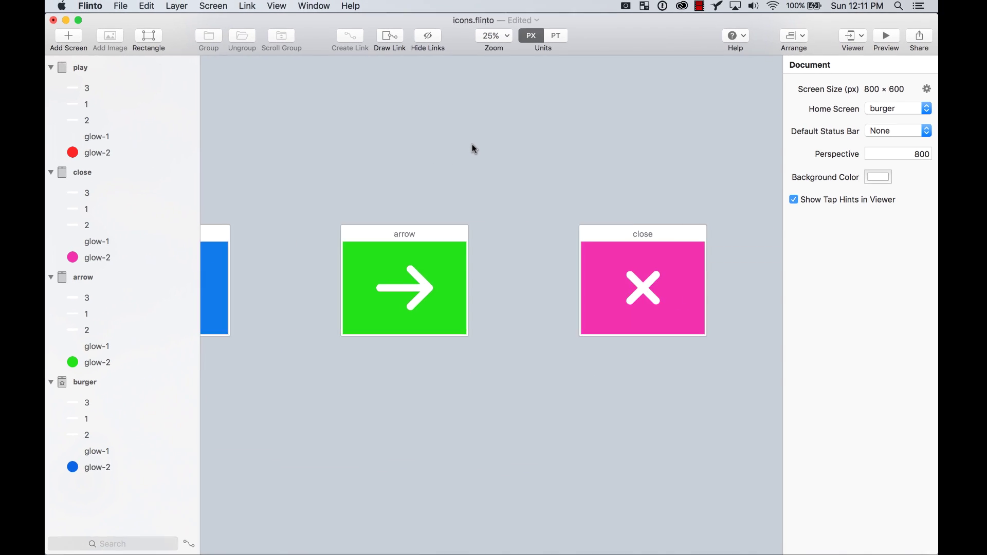
{"action": "scroll", "coordinate": [473, 146], "scroll_direction": "left", "scroll_amount": 3}
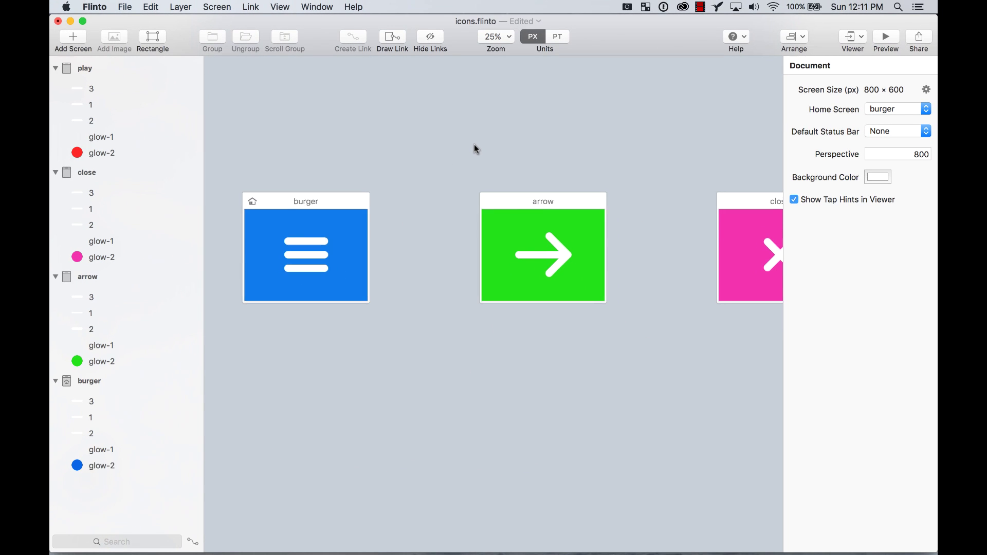
{"action": "left_click", "coordinate": [500, 235]}
{"action": "scroll", "coordinate": [502, 236], "scroll_direction": "right", "scroll_amount": 4}
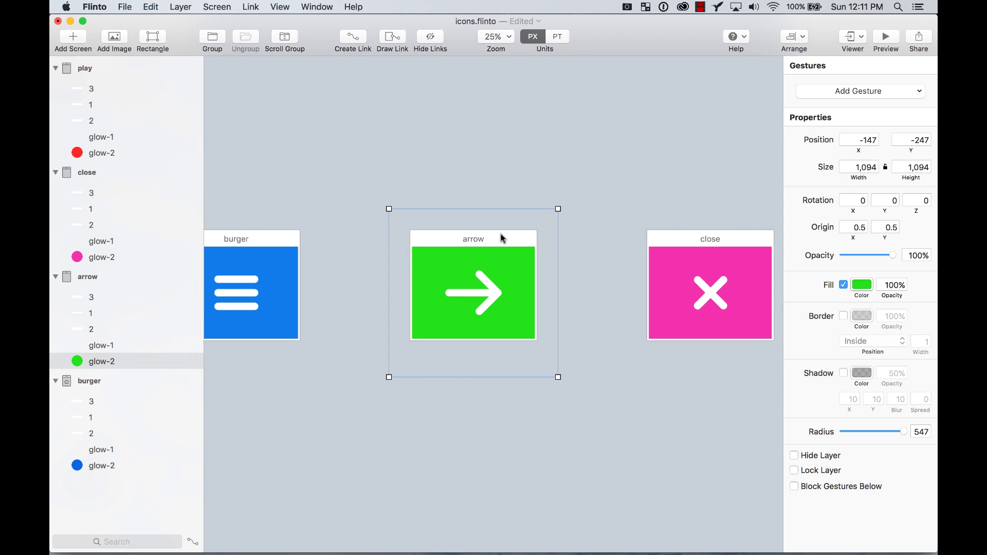
{"action": "scroll", "coordinate": [437, 252], "scroll_direction": "left", "scroll_amount": 3}
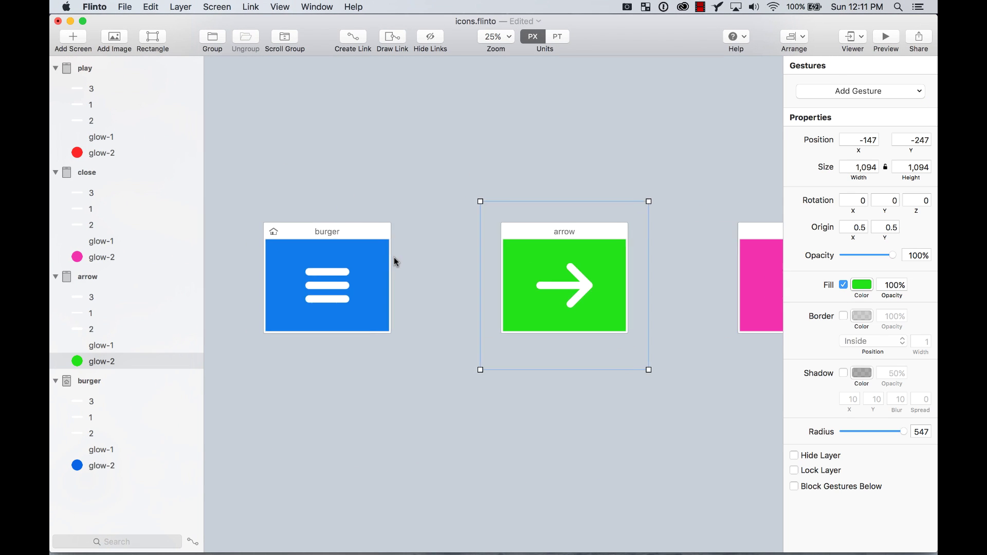
{"action": "left_click", "coordinate": [392, 259]}
{"action": "left_click", "coordinate": [519, 267]}
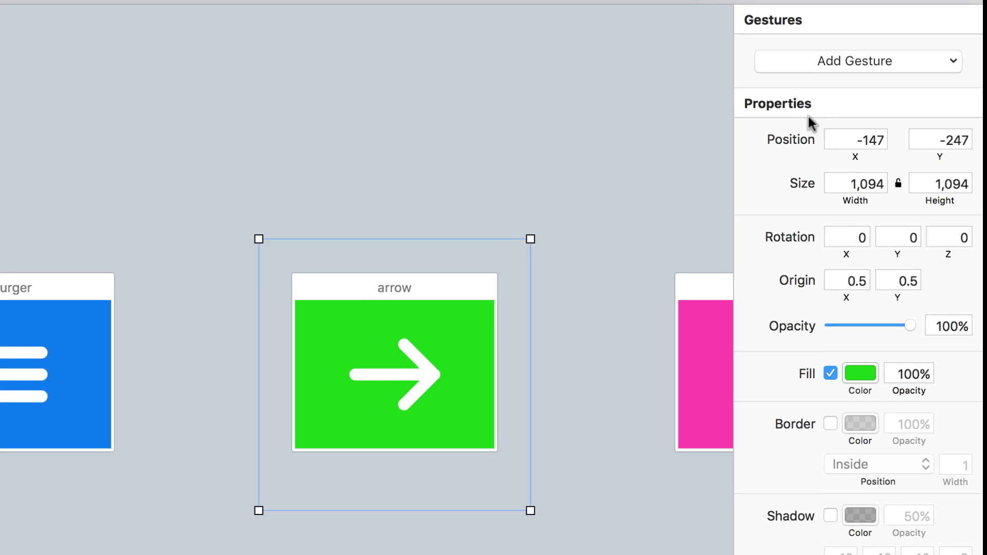
{"action": "left_click", "coordinate": [856, 63]}
{"action": "left_click", "coordinate": [860, 87]}
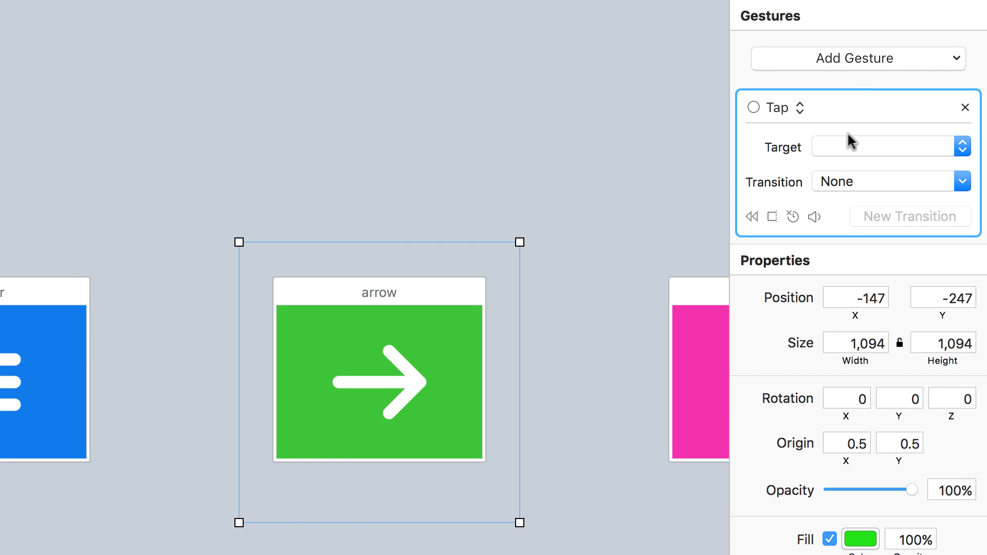
Target the arrow screen's tap gesture at the close screen and assign it the icons transition.
{"action": "left_click", "coordinate": [851, 143]}
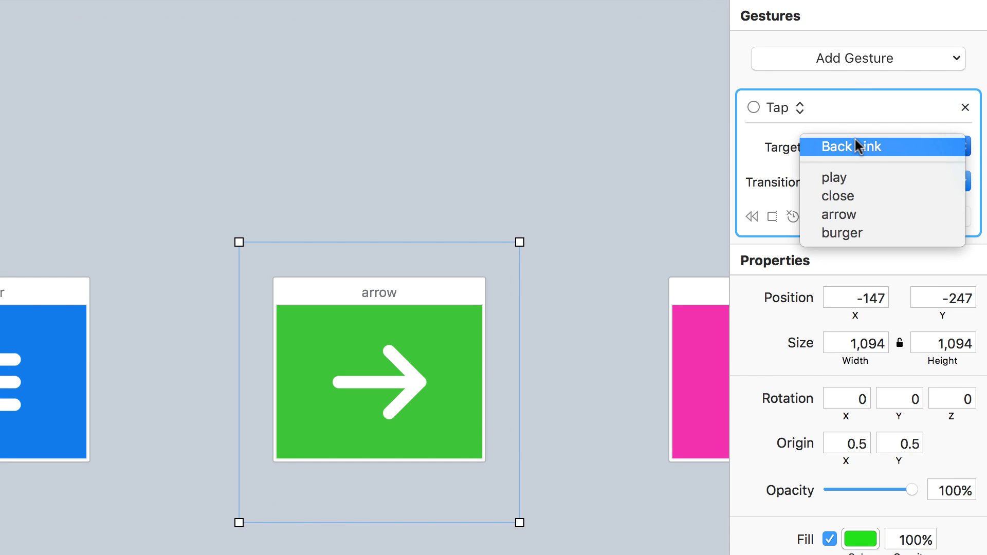
{"action": "left_click", "coordinate": [621, 177]}
{"action": "scroll", "coordinate": [619, 177], "scroll_direction": "right", "scroll_amount": 5}
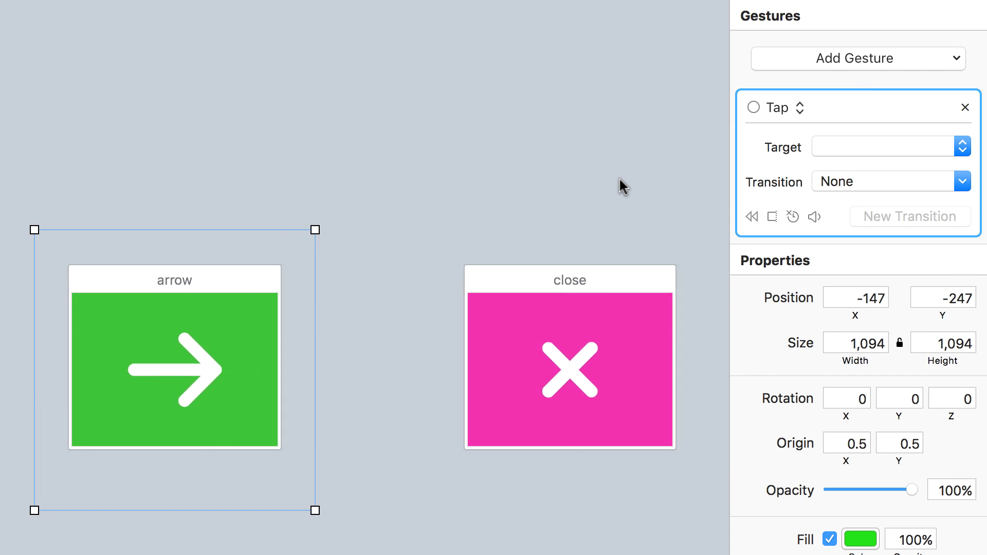
{"action": "left_click", "coordinate": [846, 156]}
{"action": "left_click", "coordinate": [872, 196]}
{"action": "left_click", "coordinate": [895, 177]}
{"action": "mouse_move", "coordinate": [831, 283]}
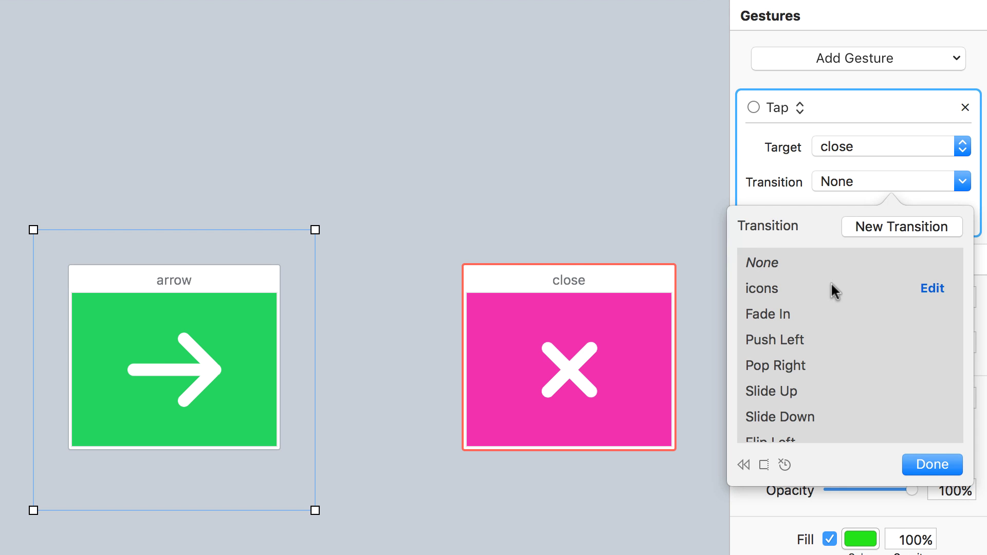
{"action": "left_click", "coordinate": [786, 288]}
{"action": "left_click", "coordinate": [921, 464]}
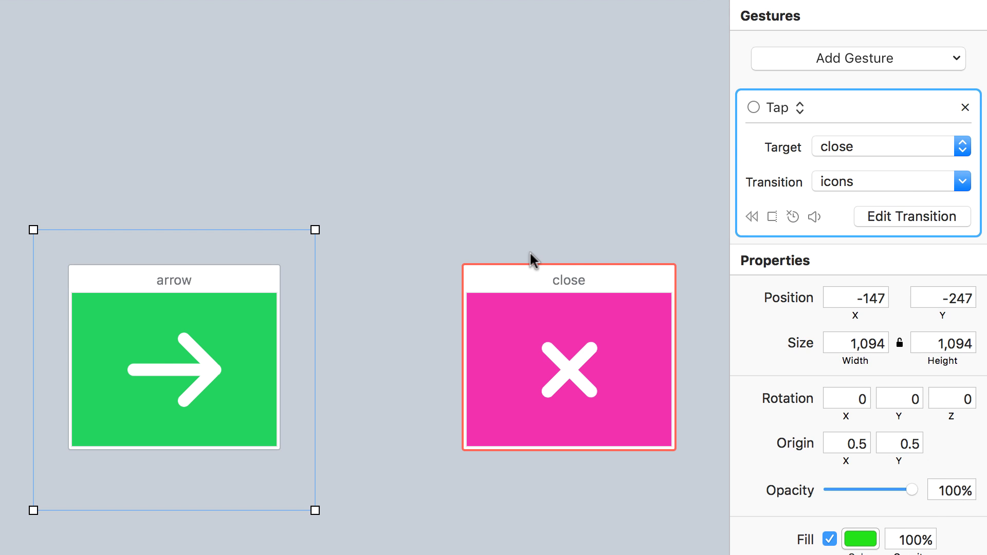
Add a tap gesture to the close screen's pink glow-2 circle, targeting the play screen with the icons transition.
{"action": "scroll", "coordinate": [530, 251], "scroll_direction": "right", "scroll_amount": 1}
{"action": "scroll", "coordinate": [529, 251], "scroll_direction": "right", "scroll_amount": 5}
{"action": "left_click", "coordinate": [359, 234]}
{"action": "left_click", "coordinate": [374, 357]}
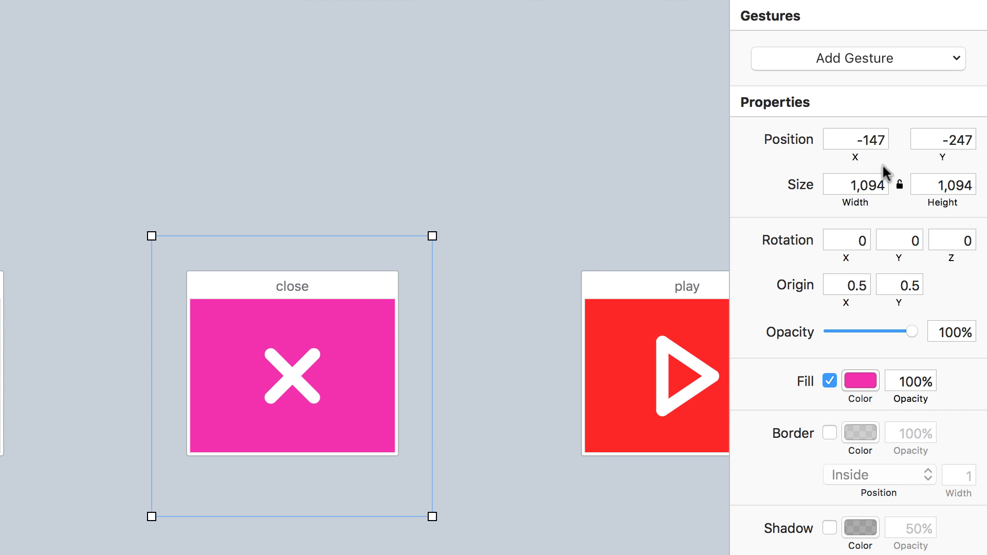
{"action": "left_click", "coordinate": [872, 61]}
{"action": "left_click", "coordinate": [871, 86]}
{"action": "left_click", "coordinate": [880, 149]}
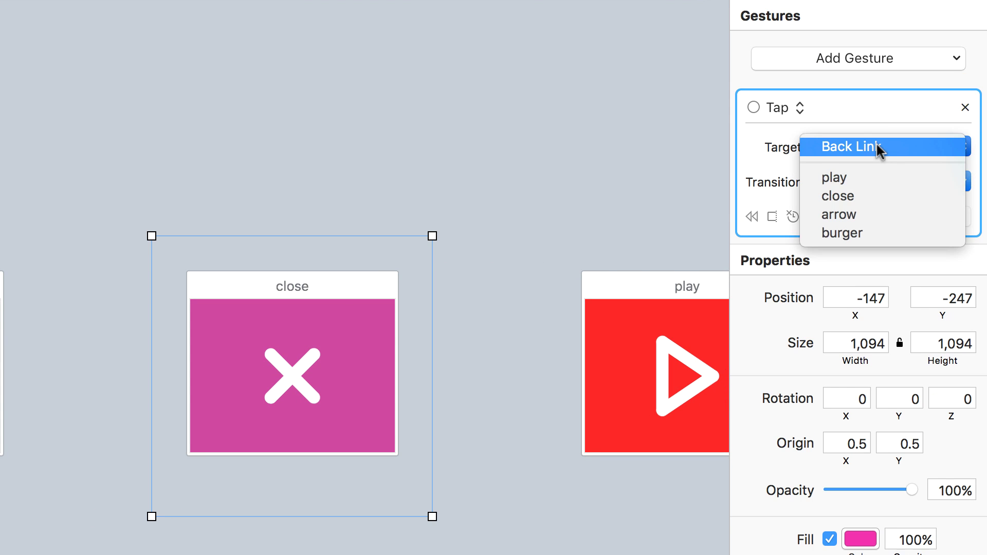
{"action": "left_click", "coordinate": [877, 180]}
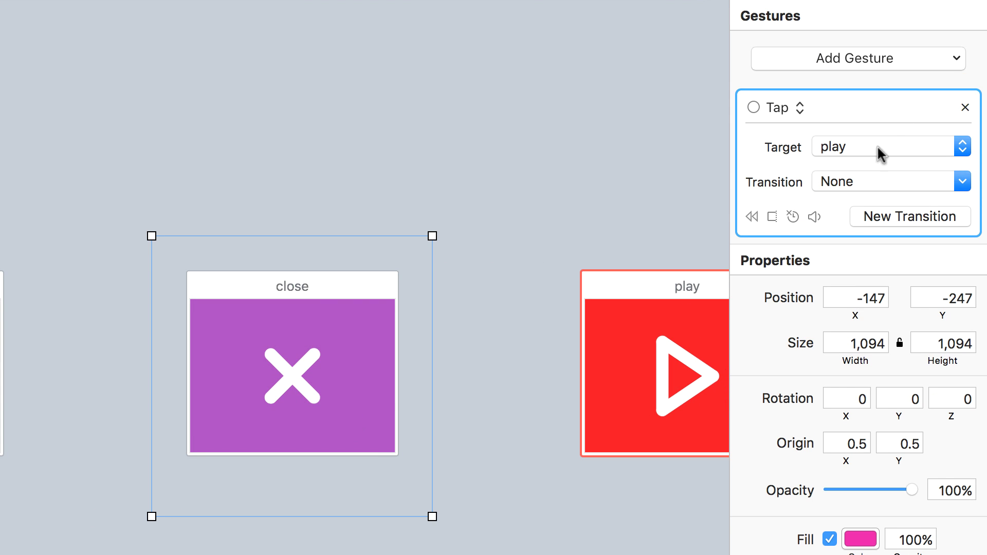
{"action": "left_click", "coordinate": [890, 183]}
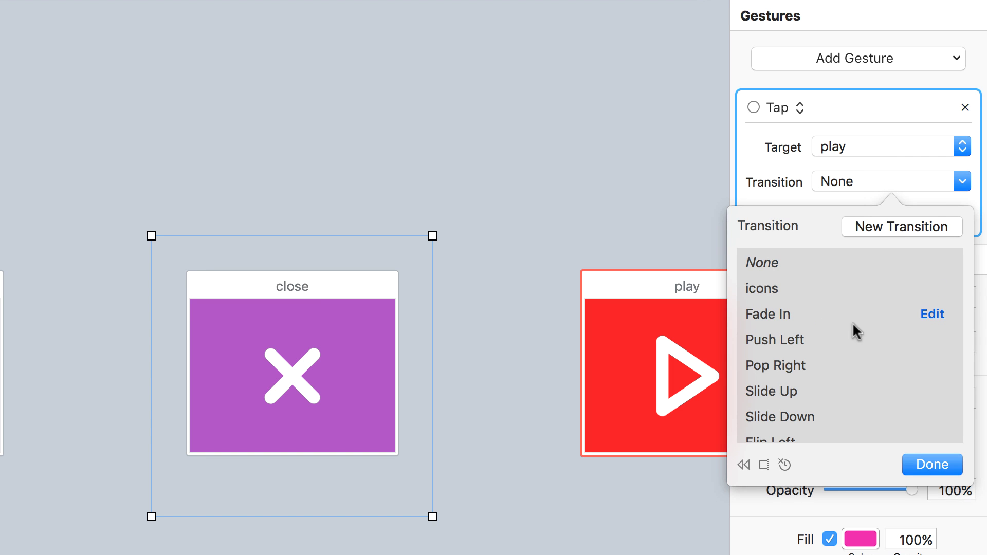
{"action": "left_click", "coordinate": [810, 290]}
{"action": "left_click", "coordinate": [941, 460]}
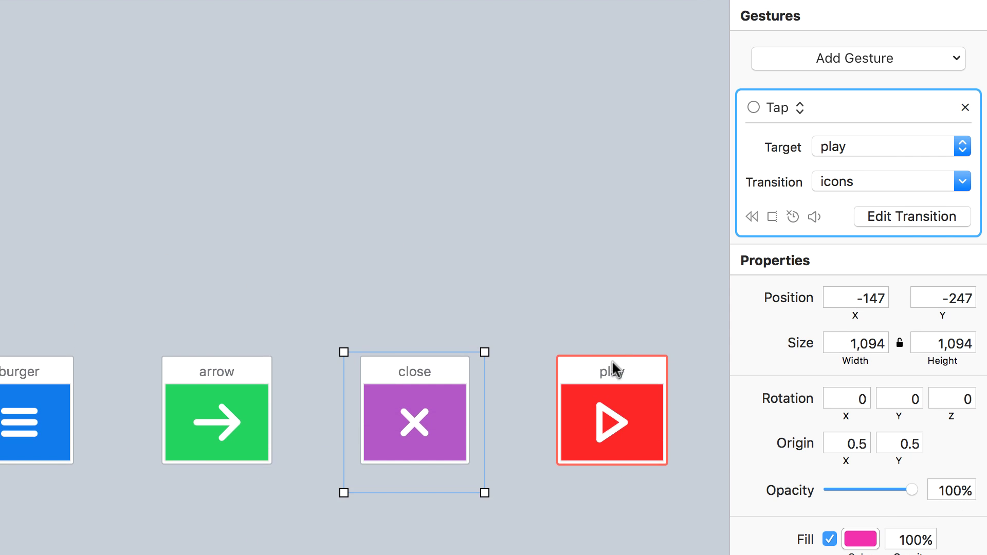
Add a tap gesture to the play screen's red glow-2 circle, targeting the burger screen with the icons transition.
{"action": "left_click", "coordinate": [635, 352]}
{"action": "left_click", "coordinate": [657, 399]}
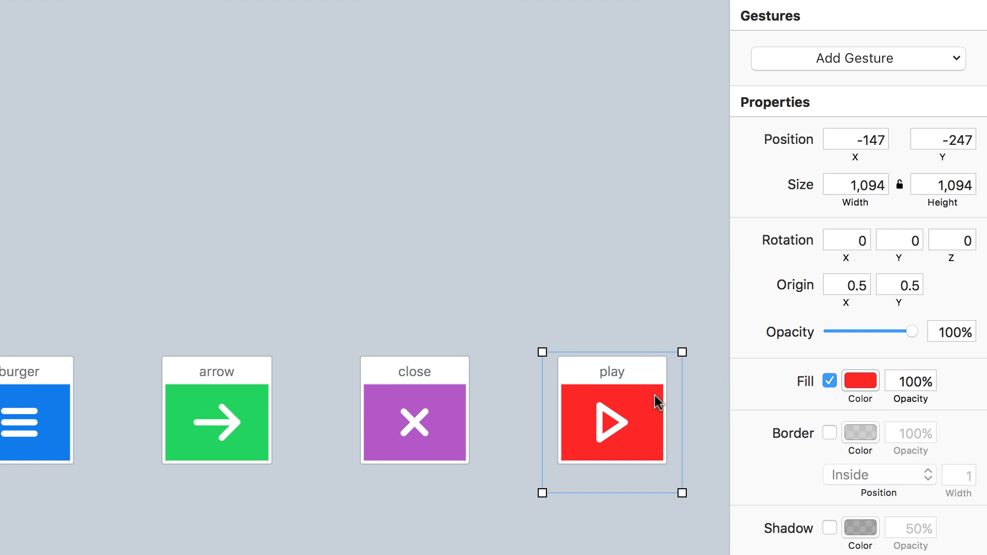
{"action": "left_click", "coordinate": [893, 60]}
{"action": "left_click", "coordinate": [880, 87]}
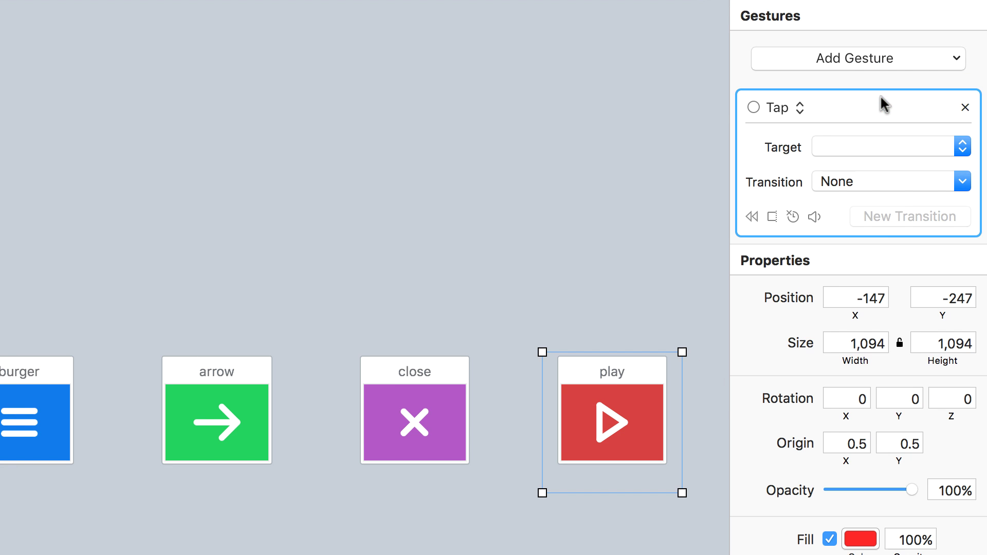
{"action": "left_click", "coordinate": [863, 146]}
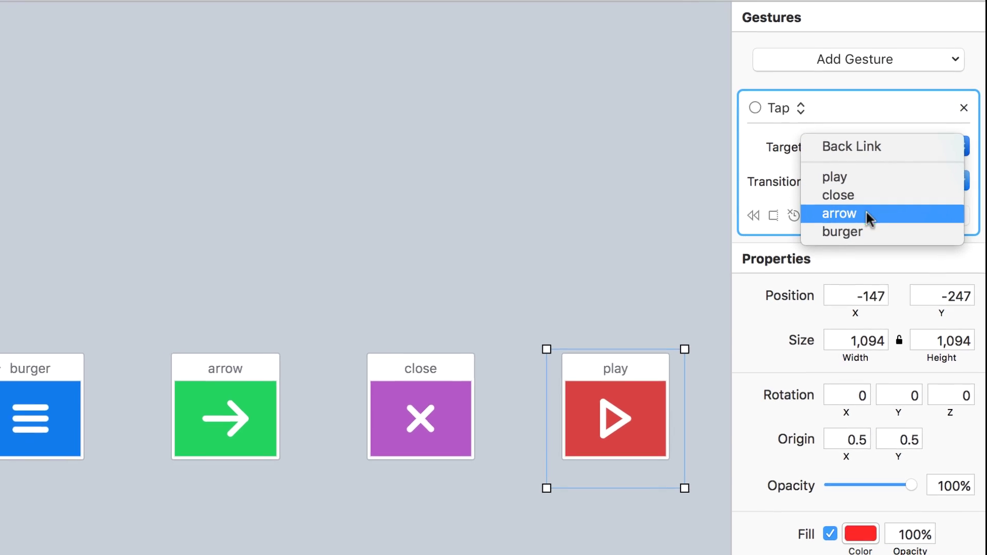
{"action": "left_click", "coordinate": [866, 233]}
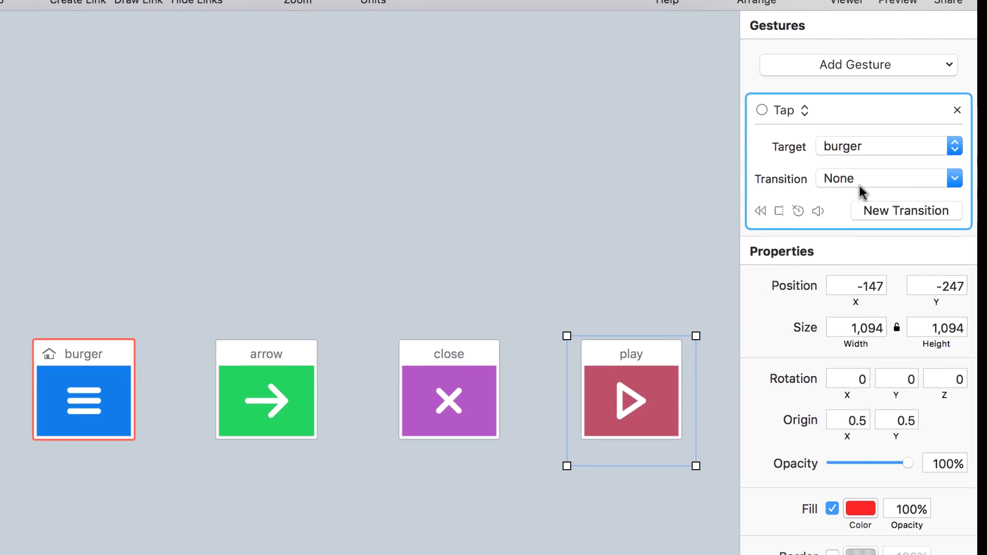
{"action": "left_click", "coordinate": [860, 180]}
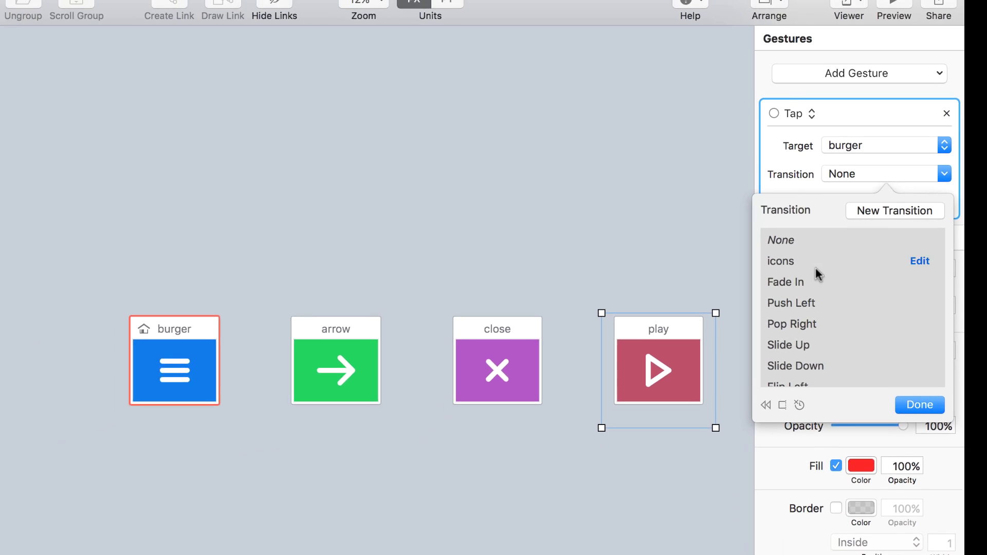
{"action": "left_click", "coordinate": [815, 269]}
{"action": "left_click", "coordinate": [912, 365]}
{"action": "left_click", "coordinate": [622, 180]}
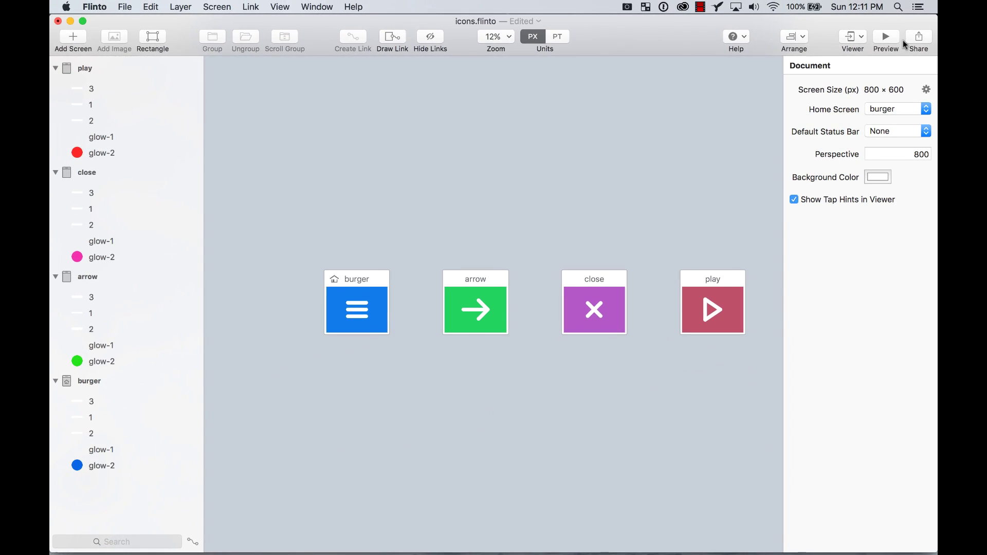
Preview the prototype in an enlarged window and tap repeatedly through the looping icon screens.
{"action": "left_click", "coordinate": [901, 41]}
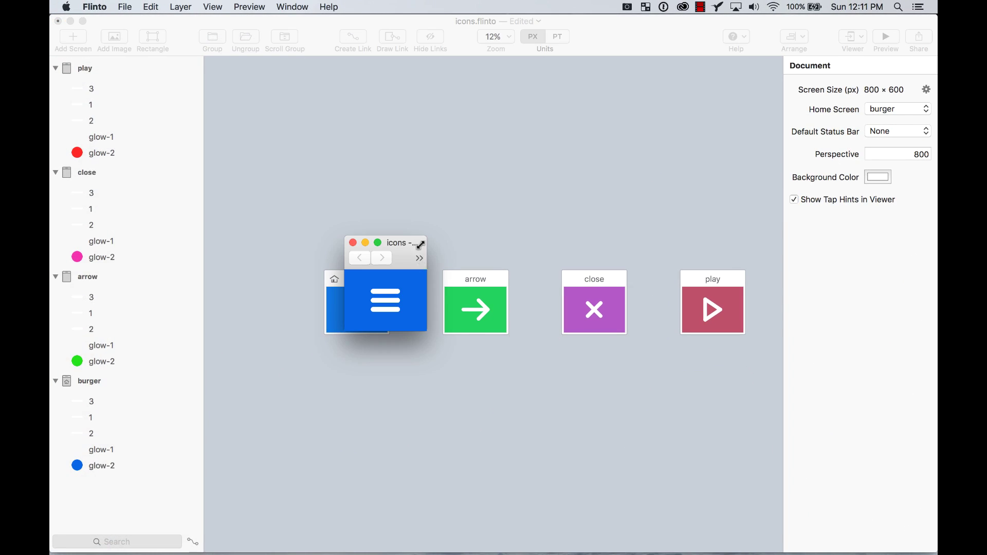
{"action": "left_click_drag", "start_coordinate": [421, 243], "coordinate": [691, 40]}
{"action": "left_click", "coordinate": [563, 203]}
{"action": "left_click", "coordinate": [622, 188]}
{"action": "left_click", "coordinate": [622, 188]}
{"action": "left_click", "coordinate": [622, 189]}
{"action": "left_click", "coordinate": [622, 188]}
{"action": "left_click", "coordinate": [622, 189]}
{"action": "left_click", "coordinate": [622, 188]}
{"action": "left_click", "coordinate": [622, 189]}
{"action": "left_click", "coordinate": [622, 188]}
{"action": "left_click", "coordinate": [622, 188]}
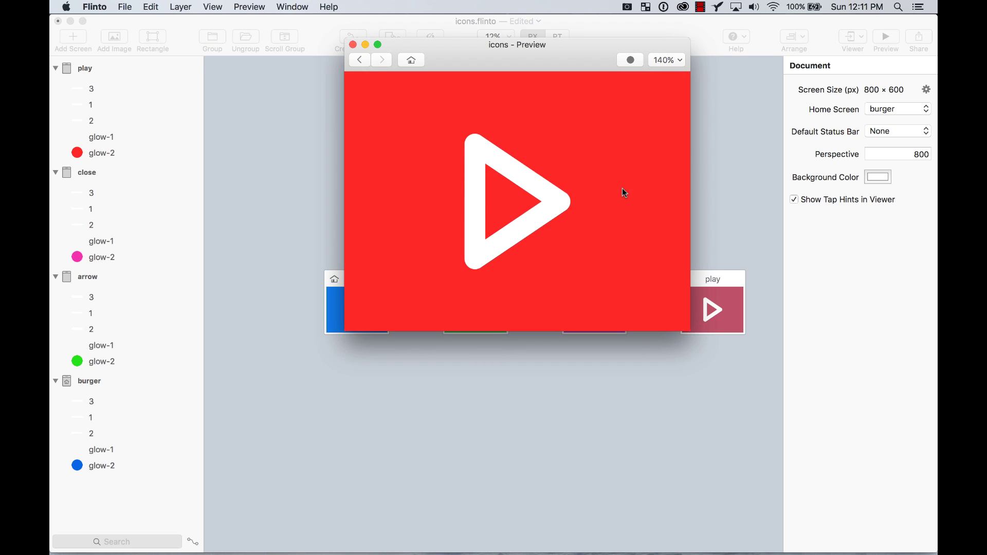
{"action": "left_click", "coordinate": [622, 189]}
{"action": "left_click", "coordinate": [622, 188]}
{"action": "left_click", "coordinate": [622, 189]}
{"action": "left_click", "coordinate": [622, 189]}
{"action": "left_click", "coordinate": [625, 194]}
{"action": "left_click", "coordinate": [625, 193]}
{"action": "left_click", "coordinate": [626, 193]}
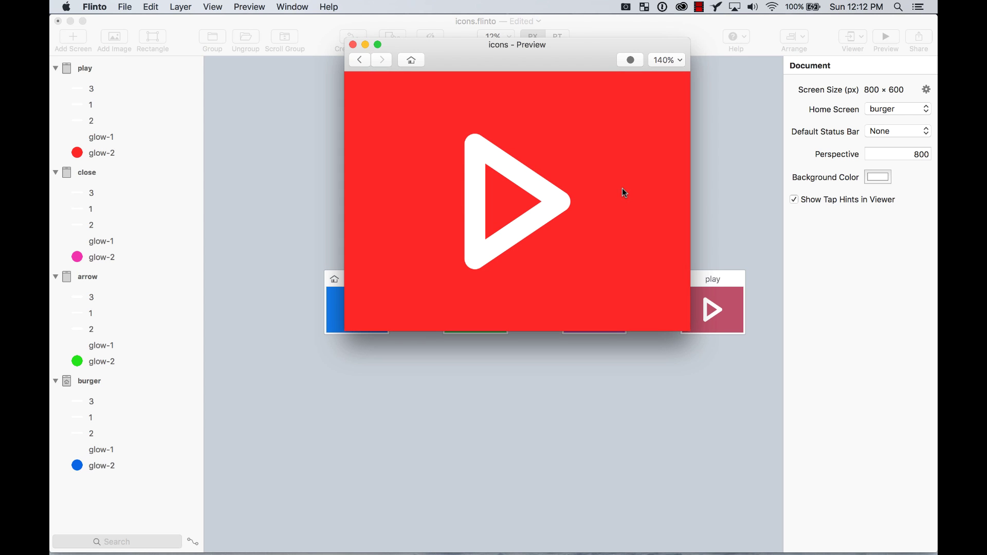
{"action": "left_click", "coordinate": [622, 185]}
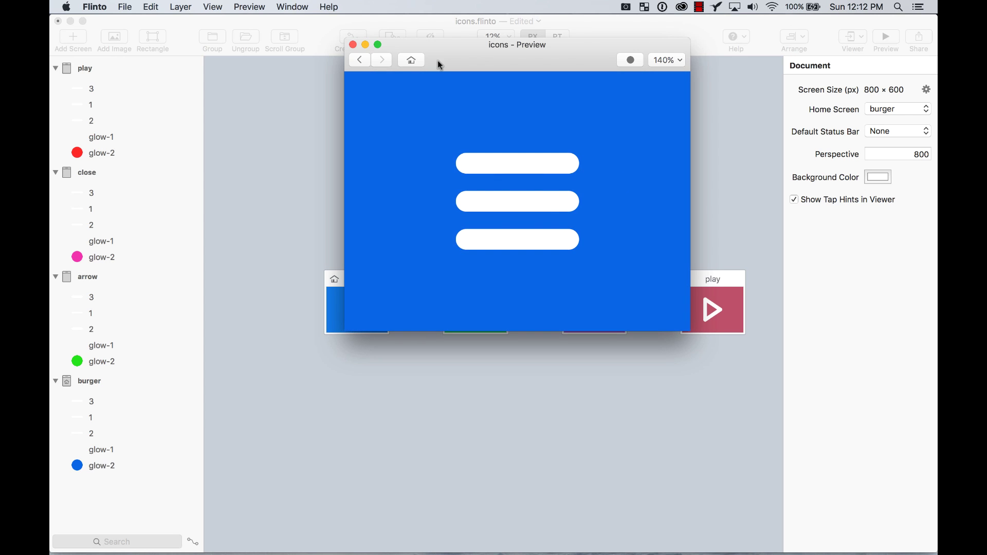
{"action": "left_click", "coordinate": [353, 46]}
Edit the burger screen's icons transition, switching the timing of the arrow's connected layers 3, 1 and 2 to Classic.
{"action": "key", "text": "super+equal"}
{"action": "key", "text": "super+equal"}
{"action": "scroll", "coordinate": [319, 232], "scroll_direction": "left", "scroll_amount": 10}
{"action": "left_click", "coordinate": [489, 236]}
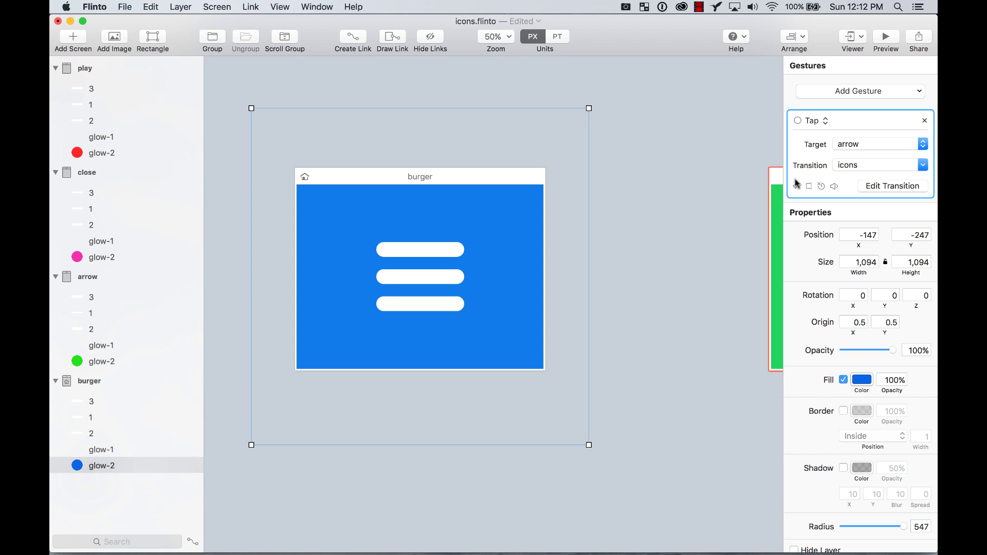
{"action": "left_click", "coordinate": [901, 188]}
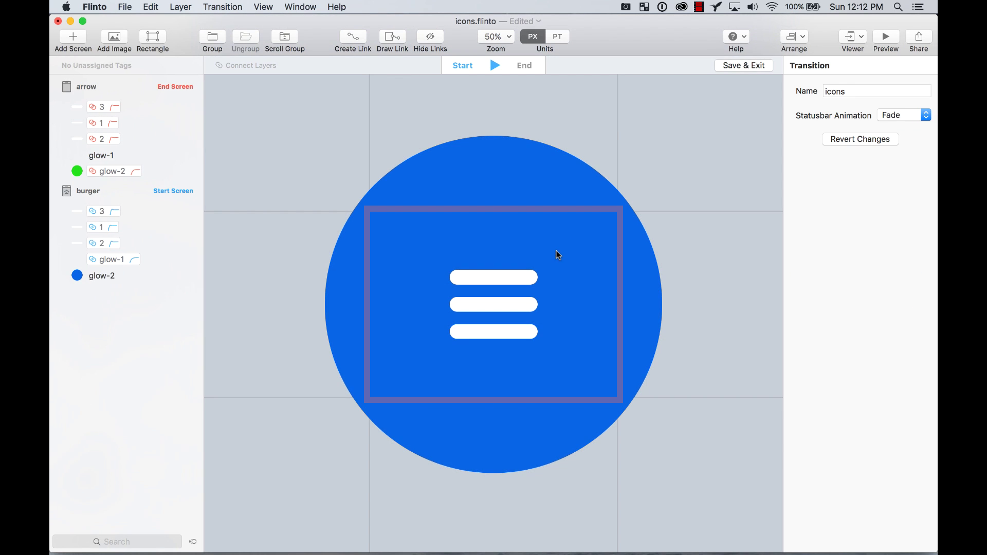
{"action": "left_click", "coordinate": [114, 106]}
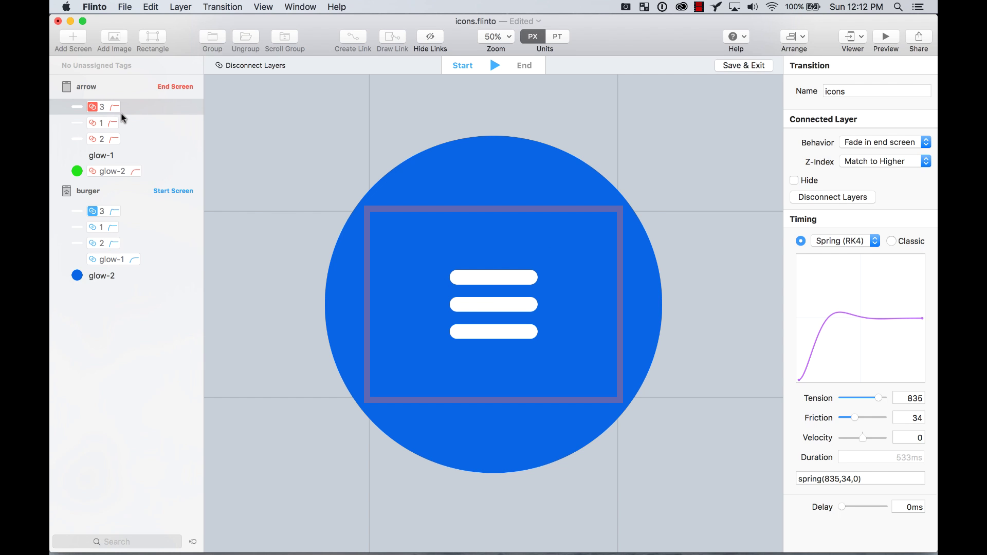
{"action": "left_click", "coordinate": [129, 140], "text": "shift"}
{"action": "left_click", "coordinate": [896, 243]}
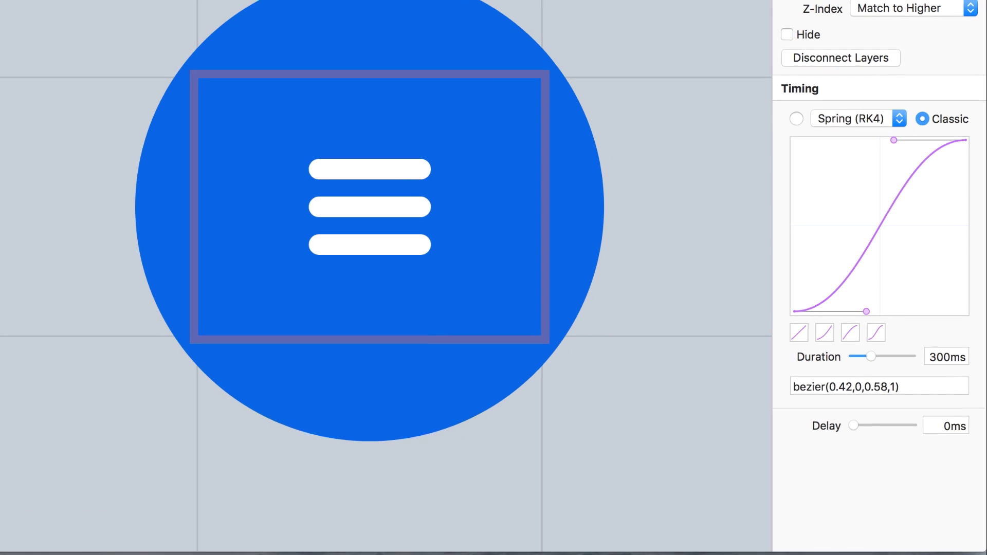
Test the Classic timing by tapping through the icon screens in an enlarged preview, and save and exit the transition.
{"action": "key", "text": "super+p"}
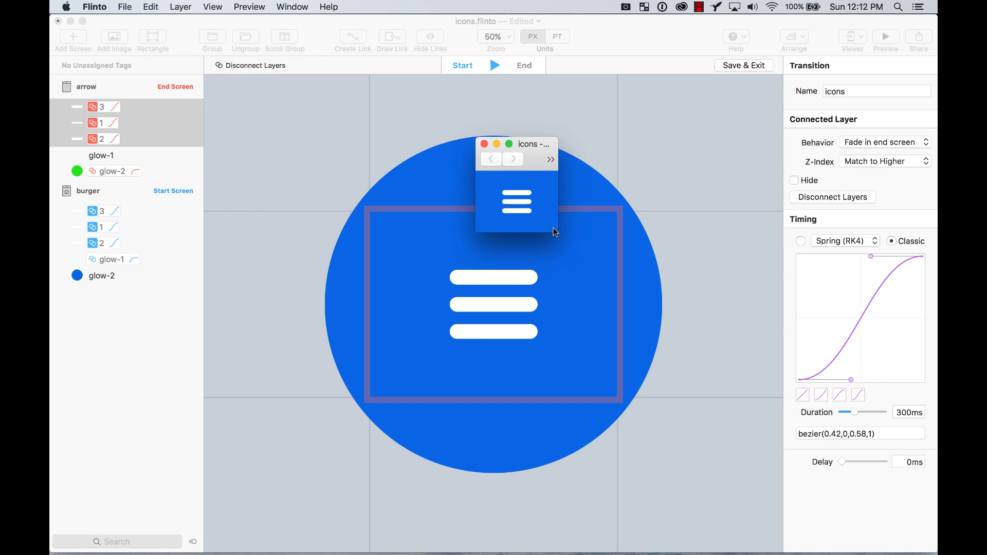
{"action": "left_click", "coordinate": [553, 232]}
{"action": "left_click_drag", "start_coordinate": [558, 232], "coordinate": [871, 435]}
{"action": "left_click", "coordinate": [778, 350]}
{"action": "left_click", "coordinate": [778, 349]}
{"action": "left_click", "coordinate": [778, 350]}
{"action": "left_click", "coordinate": [778, 350]}
{"action": "left_click", "coordinate": [778, 350]}
{"action": "left_click", "coordinate": [778, 350]}
{"action": "left_click", "coordinate": [778, 350]}
{"action": "left_click", "coordinate": [778, 349]}
{"action": "left_click", "coordinate": [778, 350]}
{"action": "left_click", "coordinate": [778, 350]}
{"action": "left_click", "coordinate": [778, 349]}
{"action": "left_click", "coordinate": [772, 344]}
{"action": "left_click", "coordinate": [720, 301]}
{"action": "left_click", "coordinate": [642, 268]}
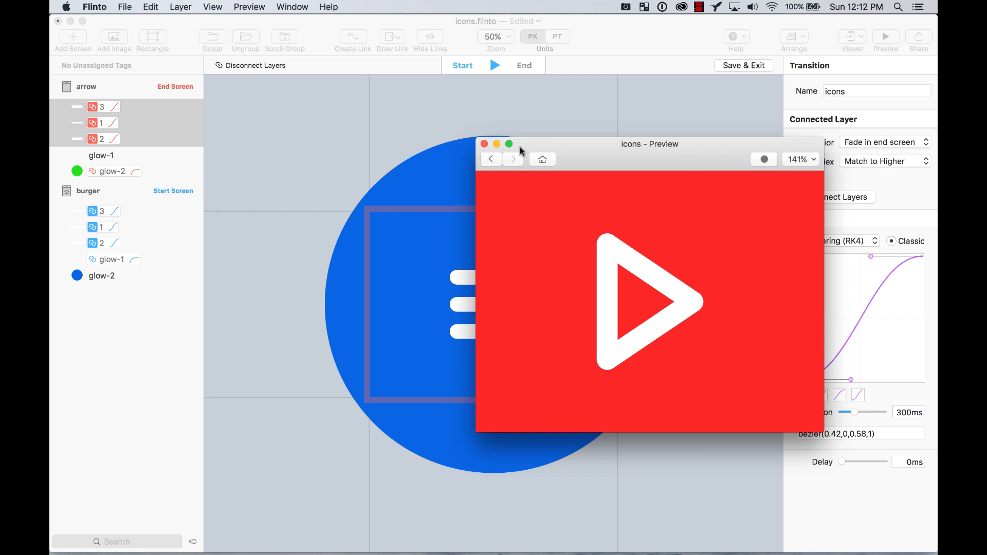
{"action": "left_click", "coordinate": [484, 144]}
{"action": "left_click", "coordinate": [745, 65]}
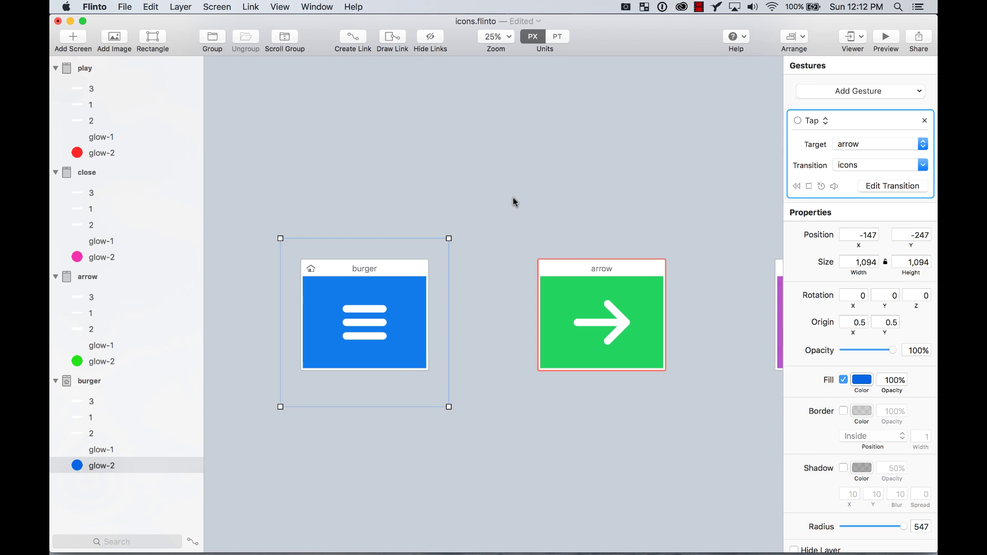
Add a left swipe gesture to the burger screen's blue glow-2 circle, targeting the arrow screen with the icons transition.
{"action": "left_click", "coordinate": [466, 196]}
{"action": "left_click", "coordinate": [406, 322]}
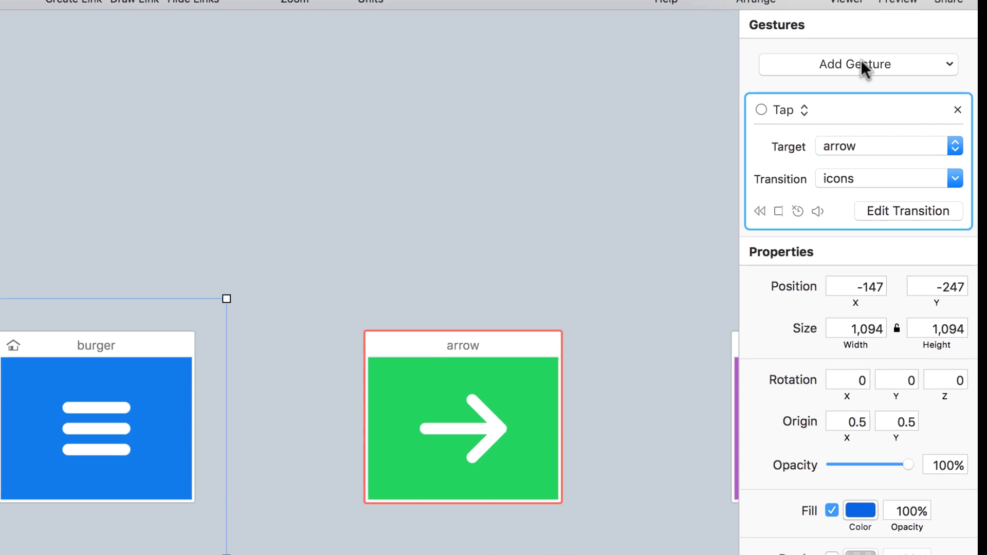
{"action": "left_click", "coordinate": [864, 88]}
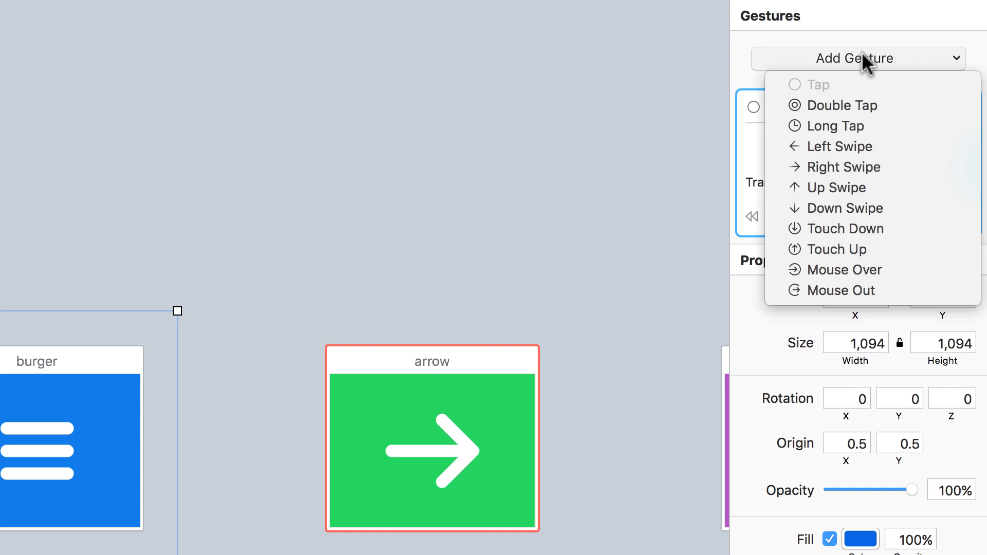
{"action": "left_click", "coordinate": [871, 149]}
{"action": "left_click", "coordinate": [885, 146]}
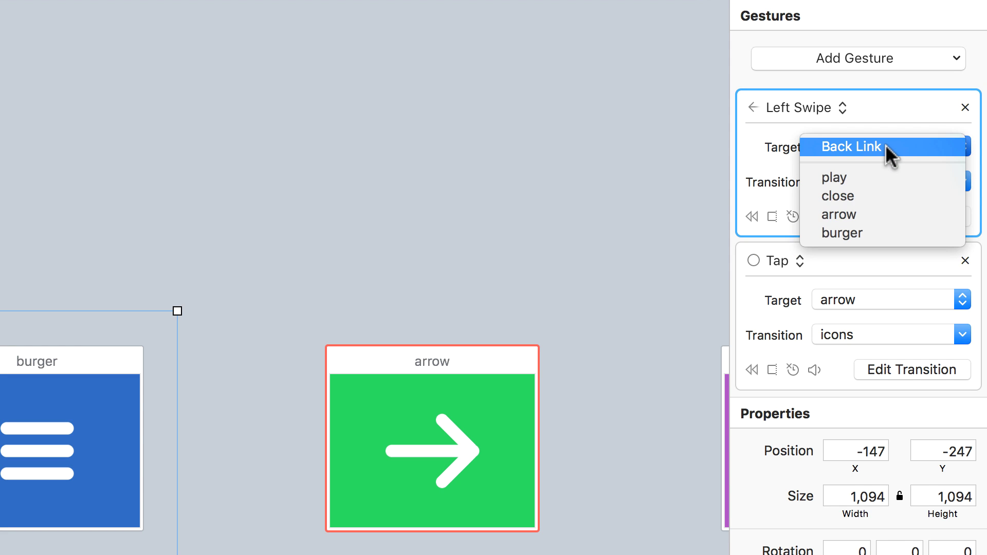
{"action": "left_click", "coordinate": [882, 211]}
{"action": "left_click", "coordinate": [888, 187]}
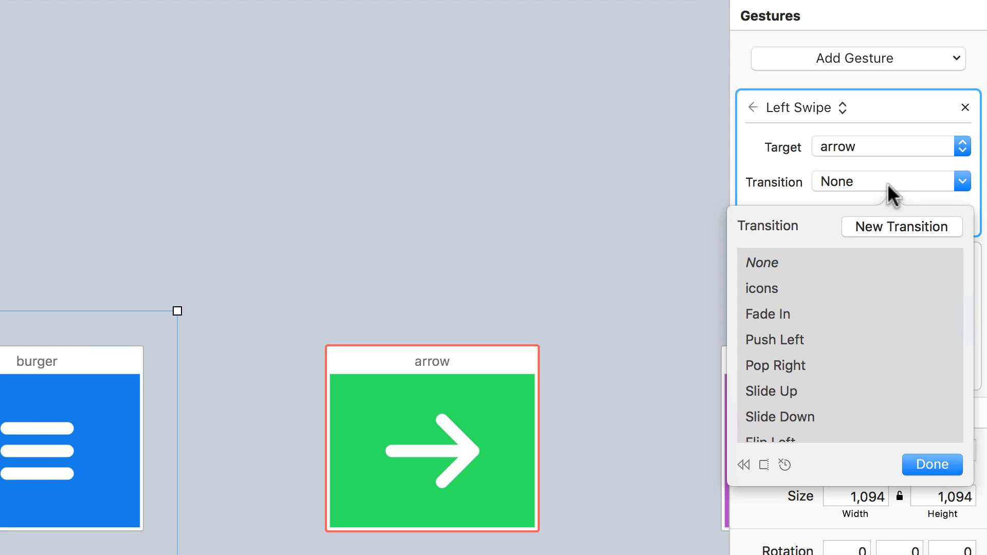
{"action": "left_click", "coordinate": [791, 288]}
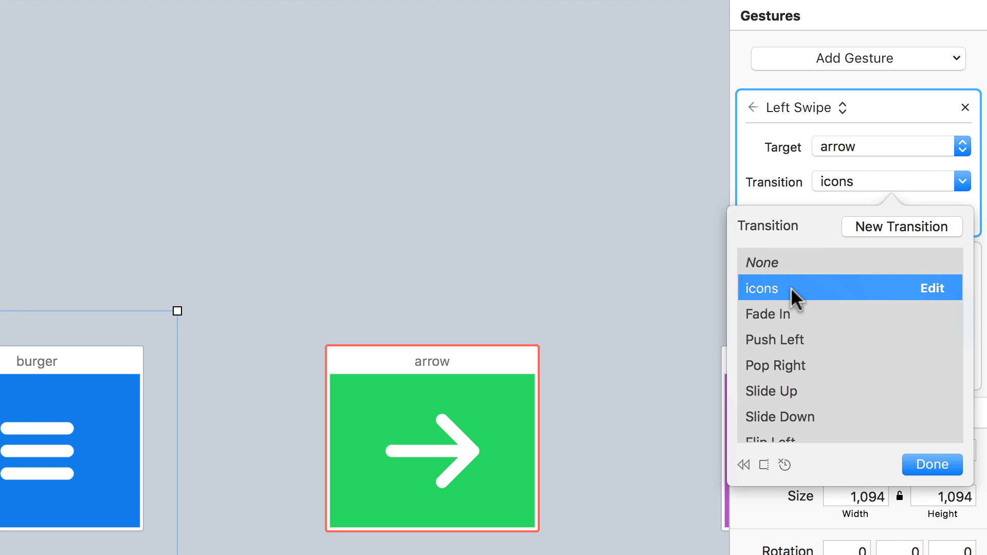
{"action": "left_click", "coordinate": [934, 465]}
Add a left swipe gesture to the arrow screen's green glow-2 circle, targeting the close screen with the icons transition.
{"action": "left_click", "coordinate": [529, 405]}
{"action": "scroll", "coordinate": [528, 406], "scroll_direction": "right", "scroll_amount": 5}
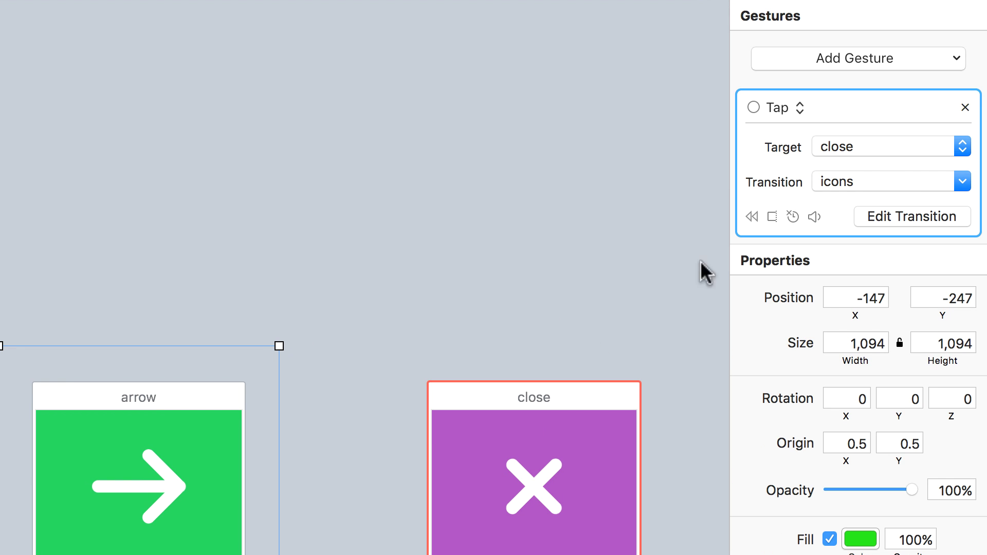
{"action": "left_click", "coordinate": [881, 52]}
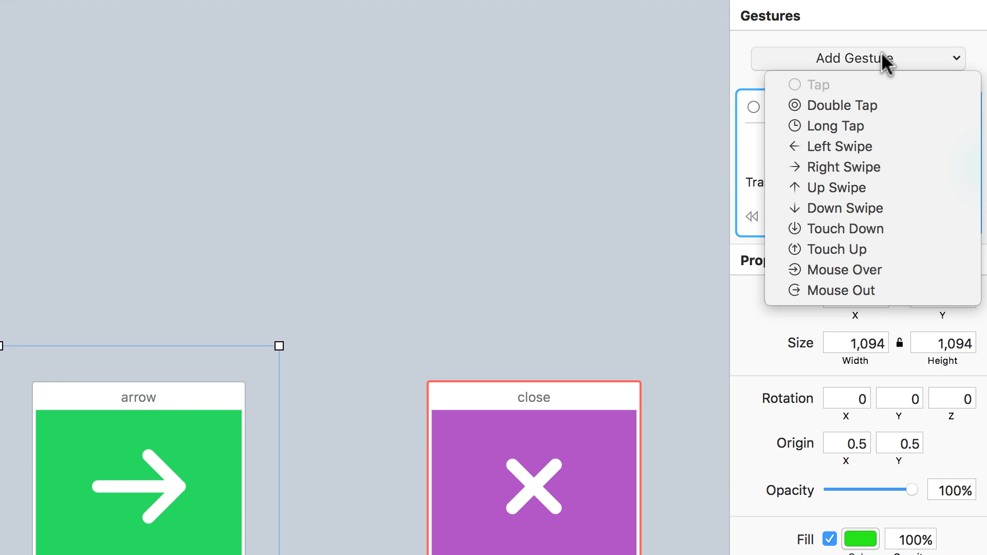
{"action": "left_click", "coordinate": [874, 146]}
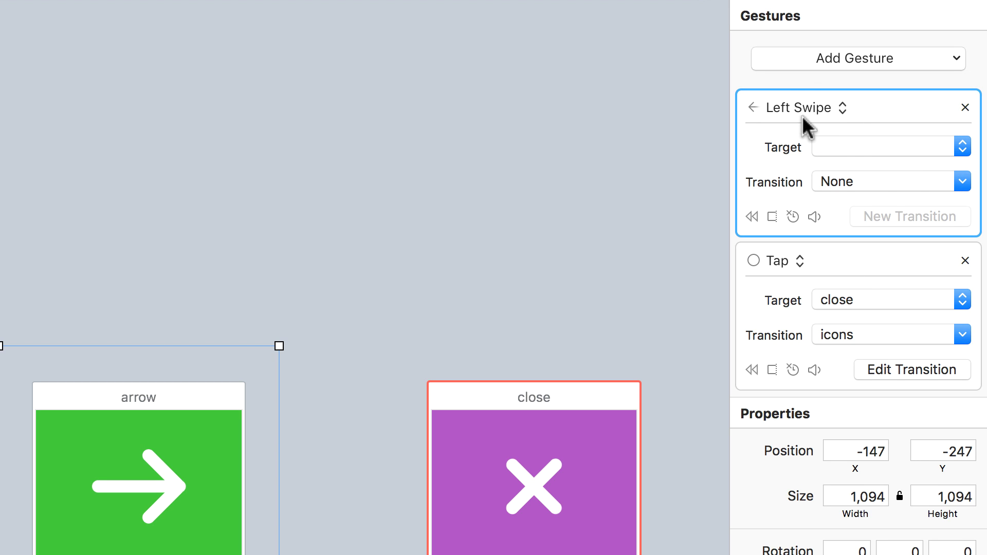
{"action": "left_click", "coordinate": [872, 146]}
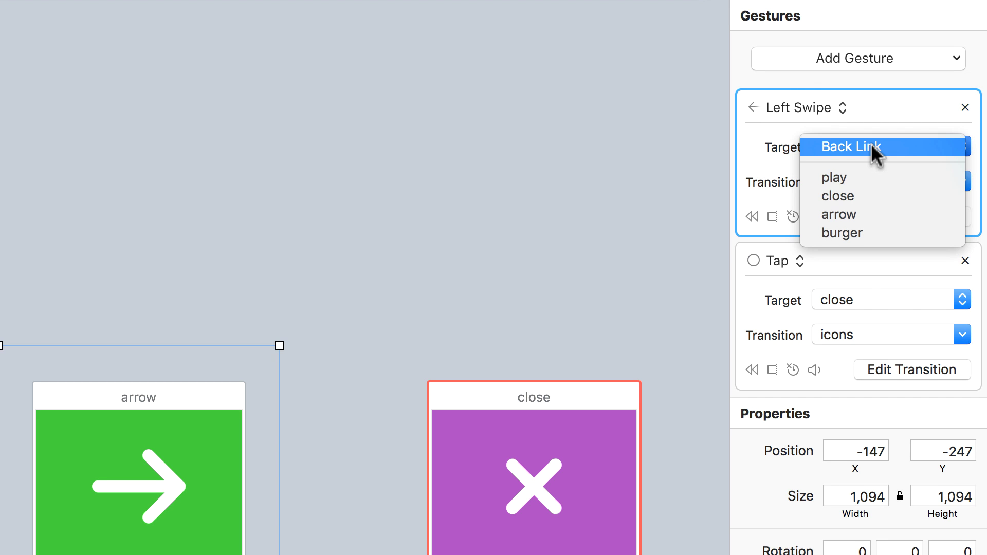
{"action": "left_click", "coordinate": [874, 193]}
{"action": "left_click", "coordinate": [876, 184]}
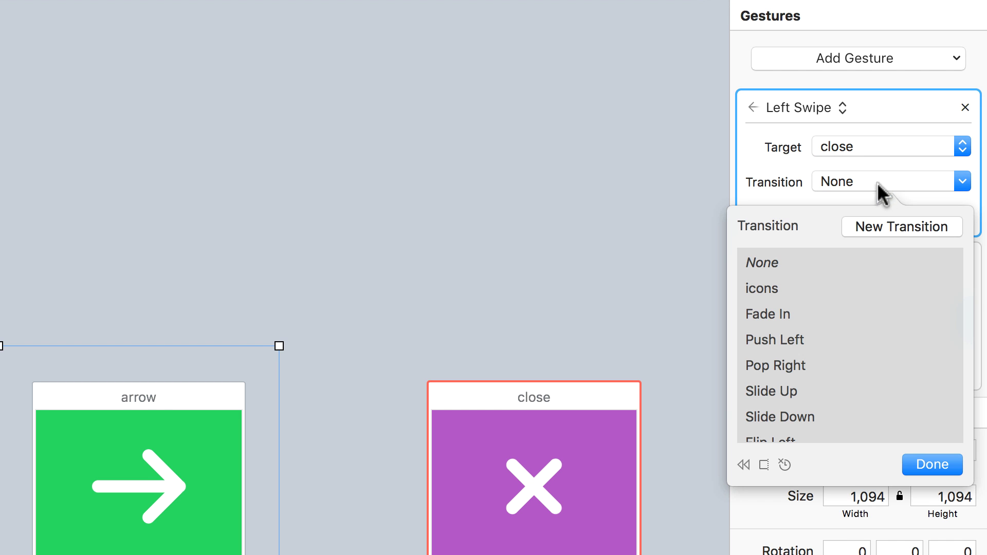
{"action": "left_click", "coordinate": [799, 292]}
{"action": "left_click", "coordinate": [933, 464]}
Add a left swipe gesture to the close screen's pink glow-2 circle, targeting the play screen with the icons transition.
{"action": "left_click", "coordinate": [401, 381]}
{"action": "left_click", "coordinate": [858, 58]}
{"action": "left_click", "coordinate": [888, 146]}
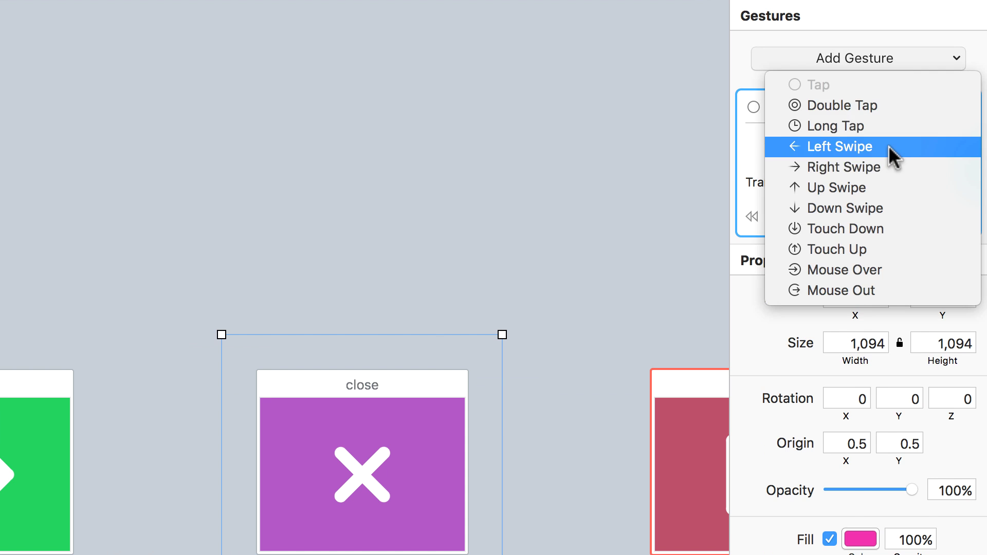
{"action": "left_click", "coordinate": [875, 147]}
{"action": "left_click", "coordinate": [831, 169]}
{"action": "left_click", "coordinate": [876, 182]}
{"action": "left_click", "coordinate": [799, 289]}
{"action": "left_click", "coordinate": [932, 464]}
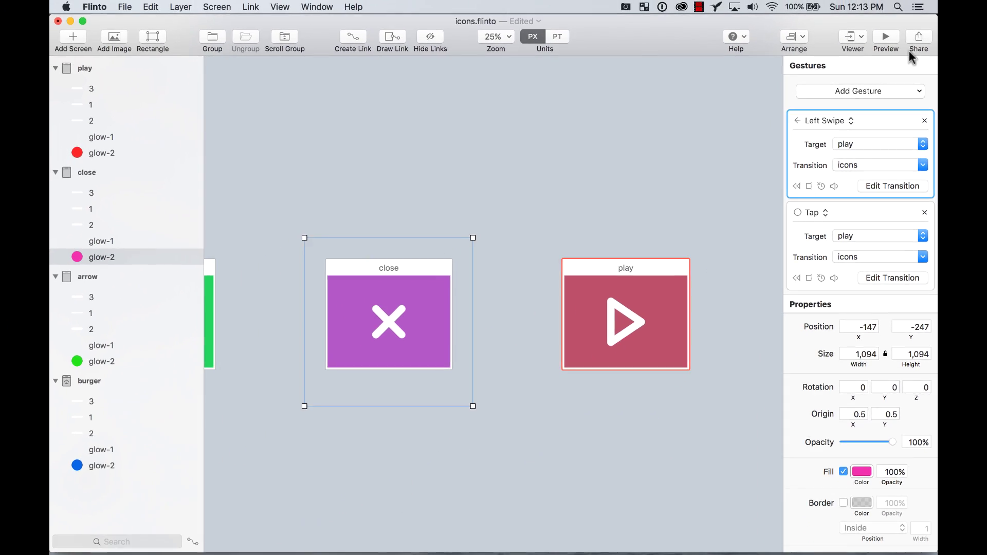
Test both the taps and the left swipes between the icon screens in an enlarged preview.
{"action": "left_click", "coordinate": [891, 38]}
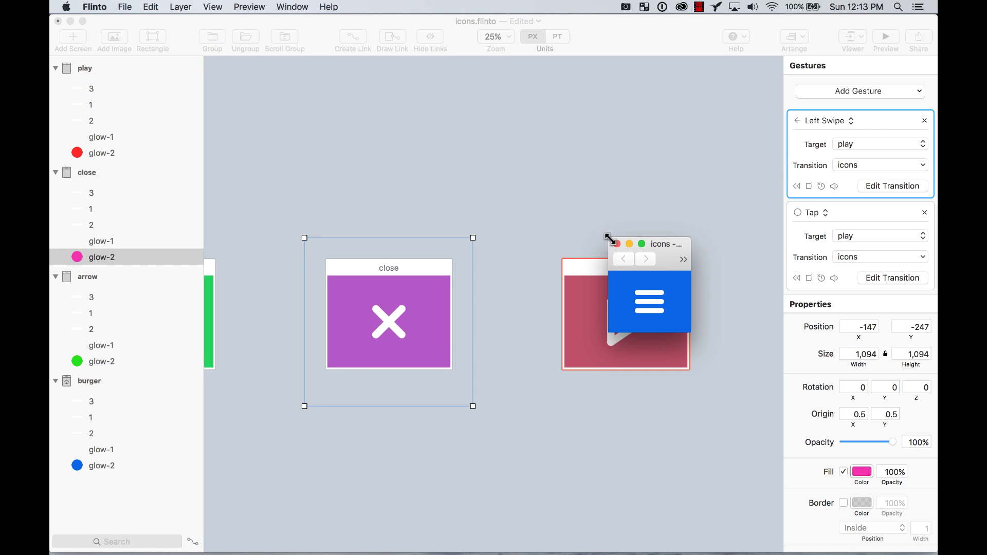
{"action": "left_click_drag", "start_coordinate": [610, 239], "coordinate": [374, 61]}
{"action": "left_click", "coordinate": [626, 175]}
{"action": "left_click", "coordinate": [626, 175]}
{"action": "left_click", "coordinate": [626, 175]}
{"action": "left_click", "coordinate": [626, 175]}
{"action": "left_click", "coordinate": [626, 175]}
{"action": "left_click", "coordinate": [626, 175]}
{"action": "left_click_drag", "start_coordinate": [626, 170], "coordinate": [432, 185]}
{"action": "left_click_drag", "start_coordinate": [585, 204], "coordinate": [428, 202]}
{"action": "left_click_drag", "start_coordinate": [606, 197], "coordinate": [430, 198]}
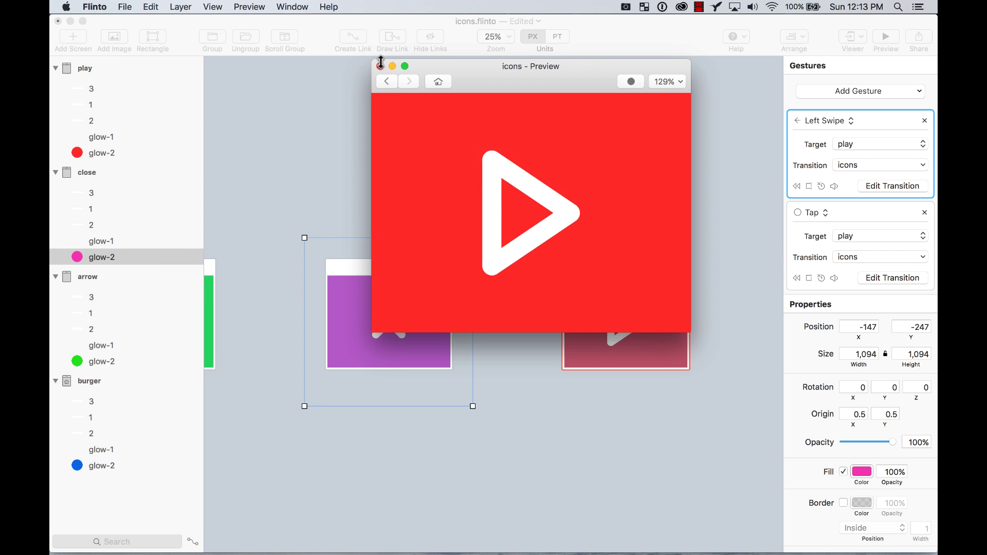
{"action": "left_click", "coordinate": [380, 66]}
Add a left swipe gesture to the play screen's red glow-2 circle, targeting the burger screen with the icons transition.
{"action": "left_click", "coordinate": [654, 298]}
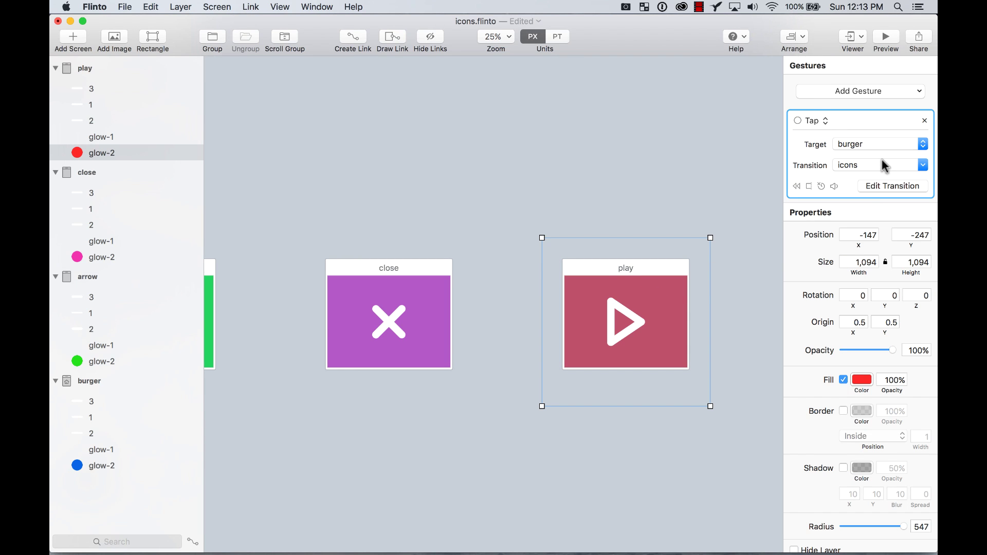
{"action": "left_click", "coordinate": [869, 93]}
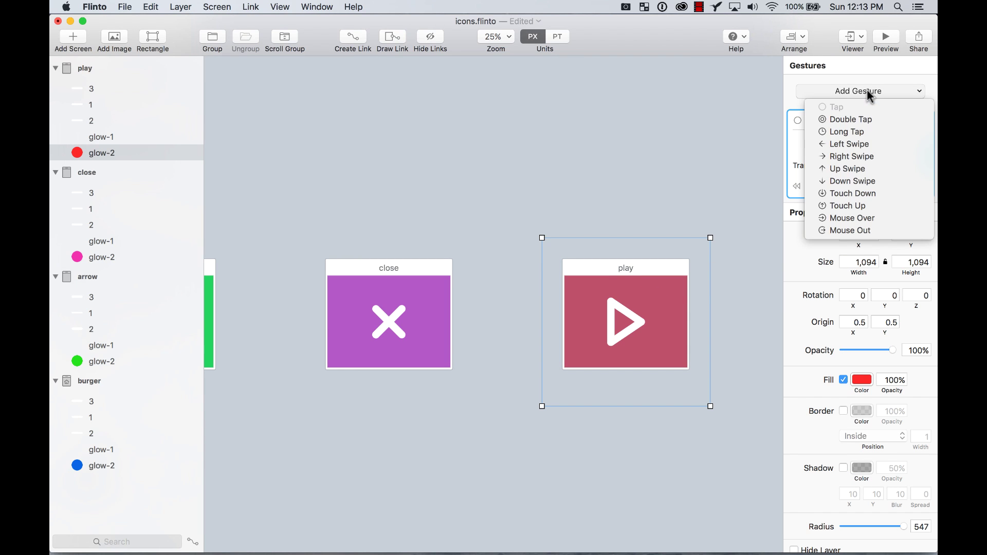
{"action": "left_click", "coordinate": [872, 146]}
{"action": "key", "text": "super+minus"}
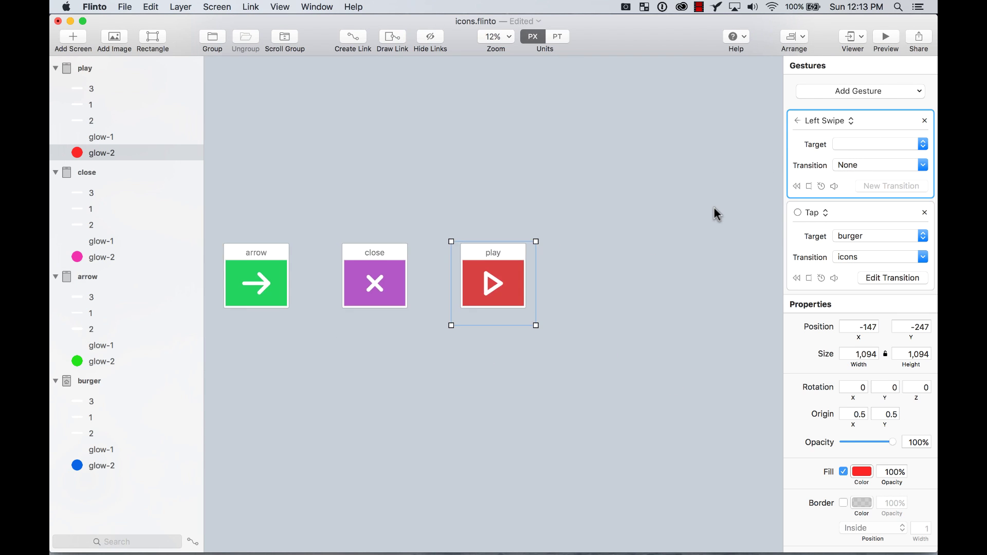
{"action": "scroll", "coordinate": [714, 207], "scroll_direction": "left", "scroll_amount": 5}
{"action": "left_click", "coordinate": [897, 150]}
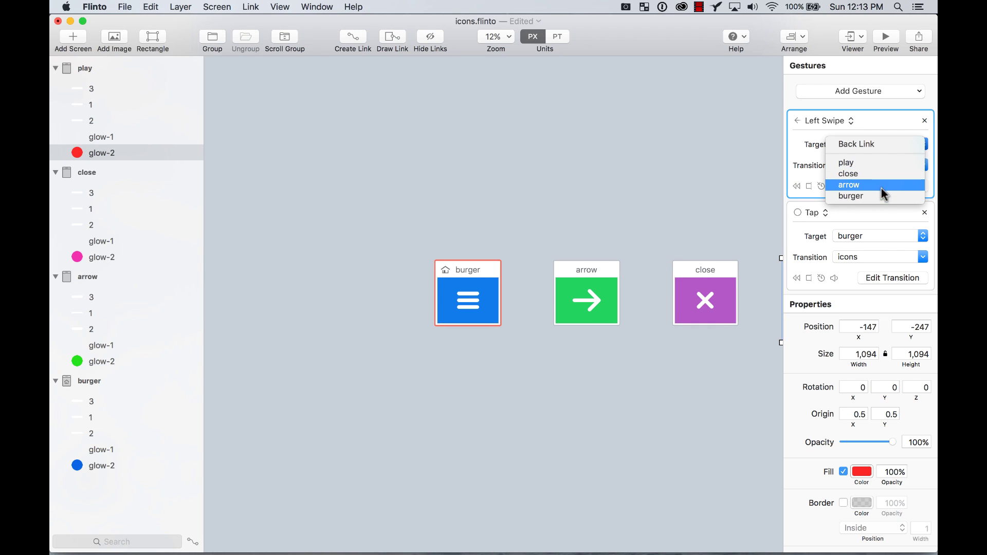
{"action": "left_click", "coordinate": [882, 196]}
{"action": "left_click", "coordinate": [869, 165]}
{"action": "left_click", "coordinate": [825, 230]}
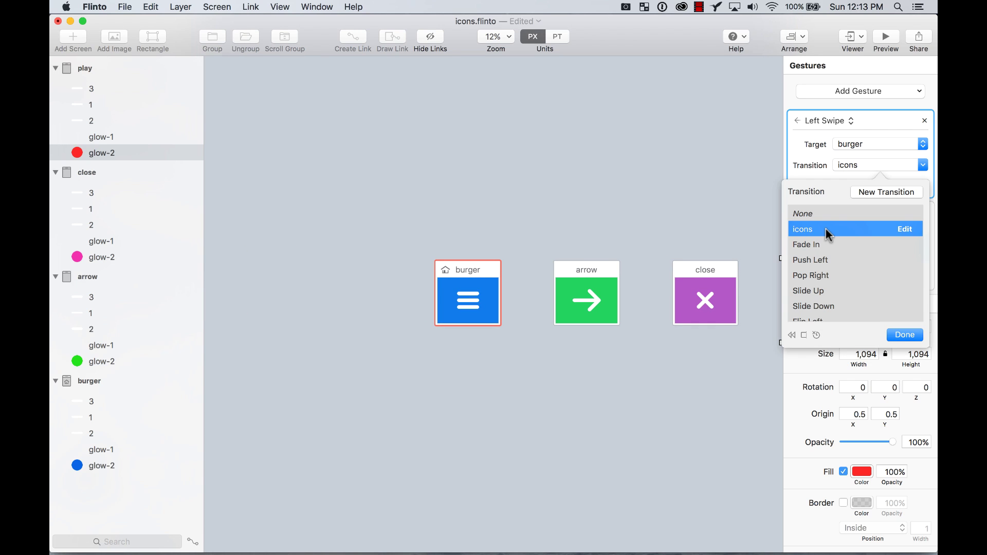
{"action": "left_click", "coordinate": [904, 335]}
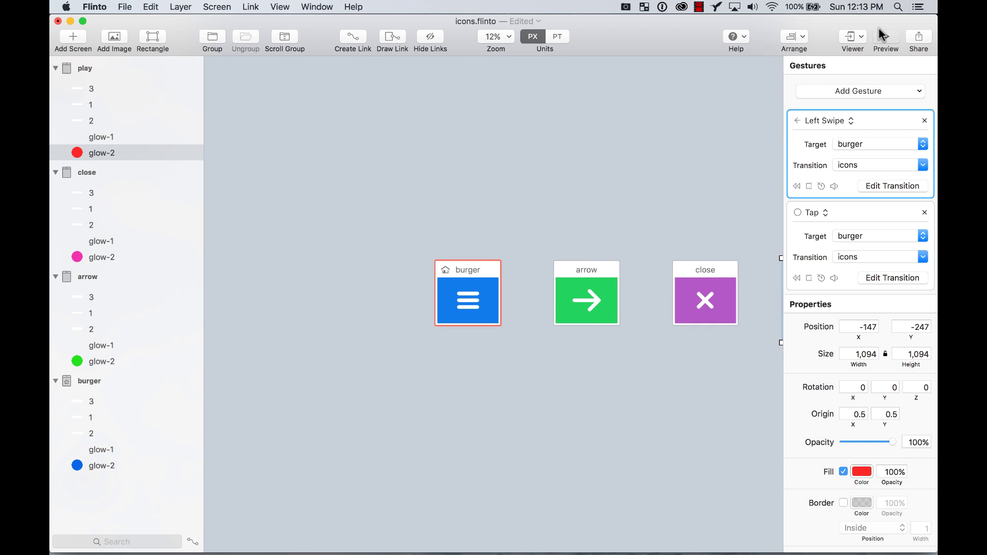
Test the left swipes through all icon screens, including play back to burger, in an enlarged preview.
{"action": "left_click", "coordinate": [882, 34]}
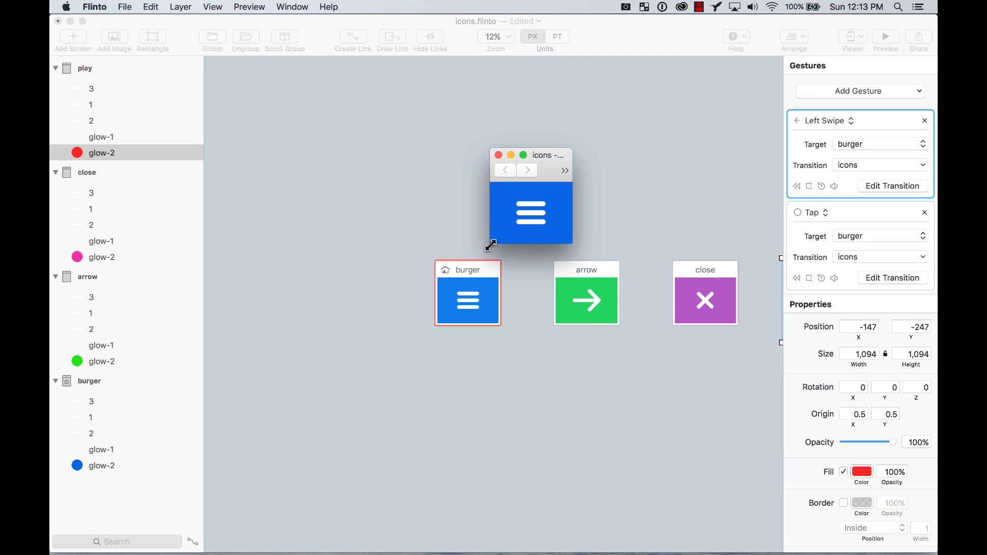
{"action": "left_click_drag", "start_coordinate": [491, 245], "coordinate": [155, 495]}
{"action": "left_click_drag", "start_coordinate": [347, 165], "coordinate": [482, 87]}
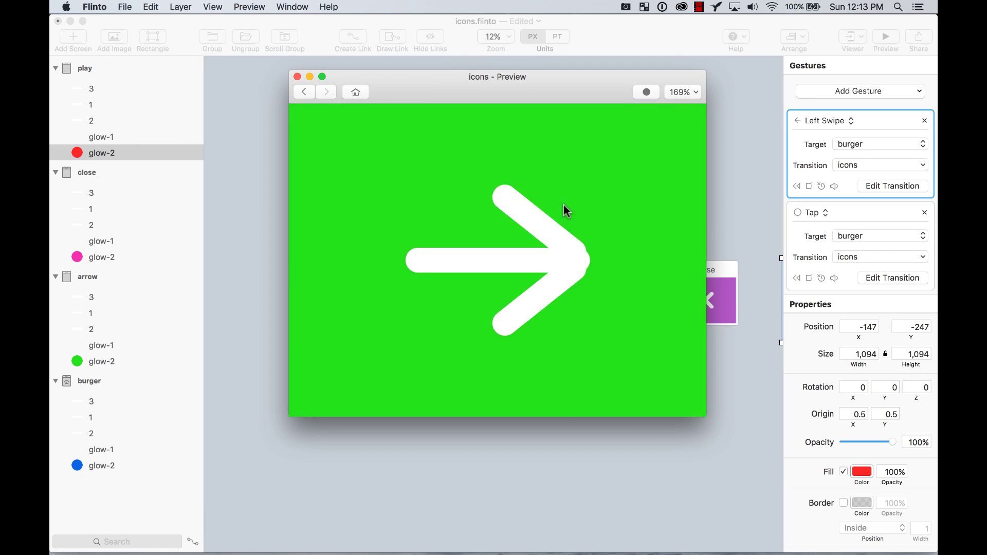
{"action": "left_click_drag", "start_coordinate": [585, 222], "coordinate": [416, 254]}
{"action": "left_click_drag", "start_coordinate": [588, 253], "coordinate": [505, 244]}
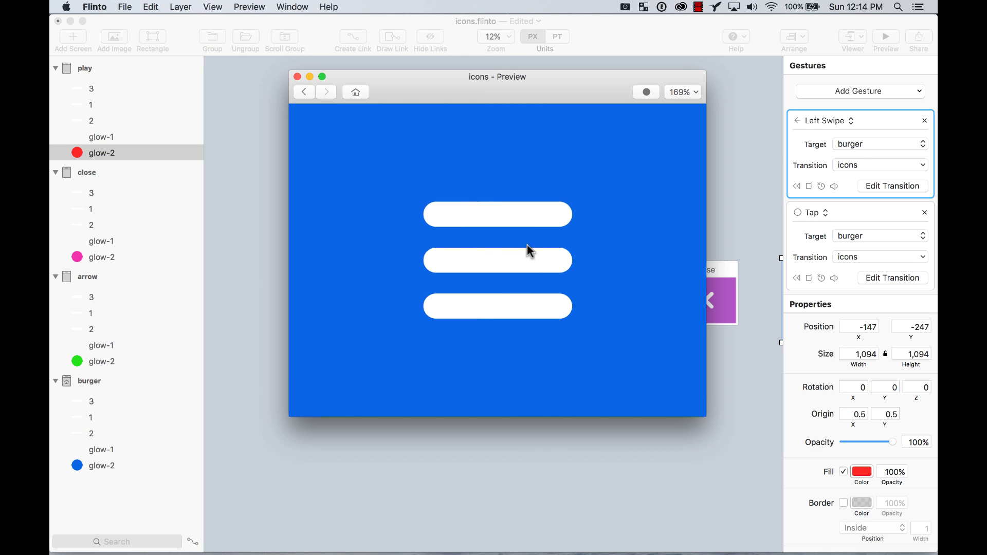
{"action": "left_click", "coordinate": [297, 77]}
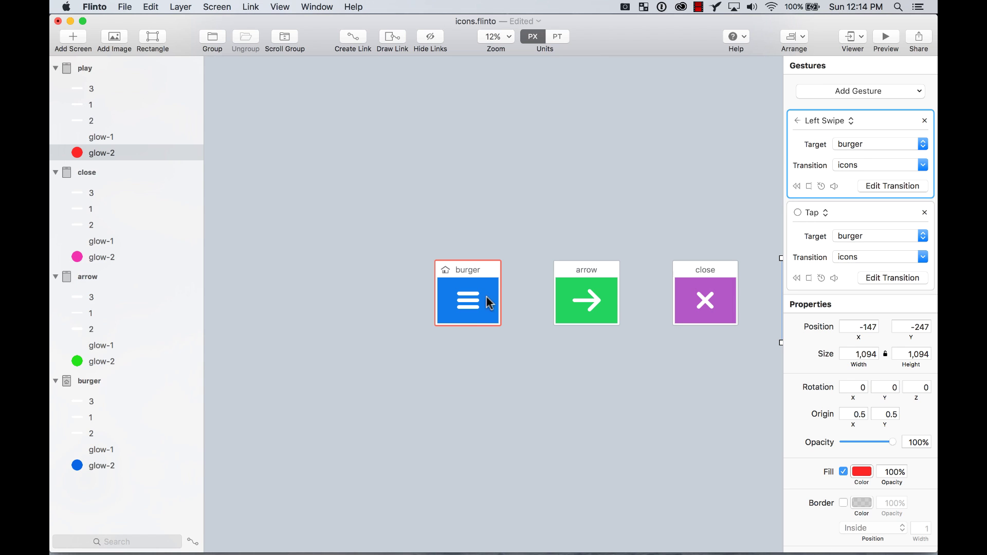
Add a right swipe gesture to the play screen's red glow-2 circle, targeting the close screen with the icons transition.
{"action": "key", "text": "super+plus"}
{"action": "scroll", "coordinate": [471, 281], "scroll_direction": "left", "scroll_amount": 3}
{"action": "left_click", "coordinate": [479, 249]}
{"action": "left_click", "coordinate": [518, 302]}
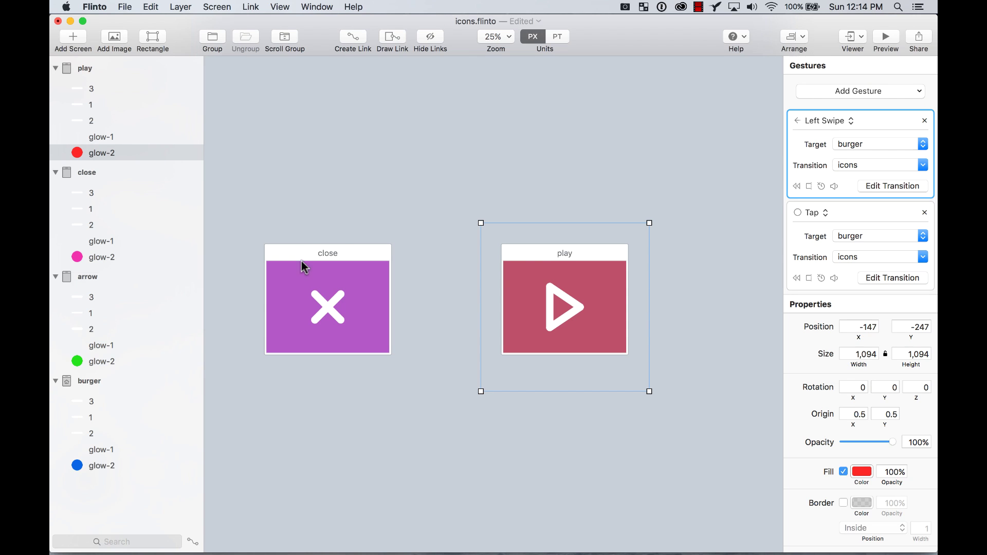
{"action": "left_click", "coordinate": [892, 97]}
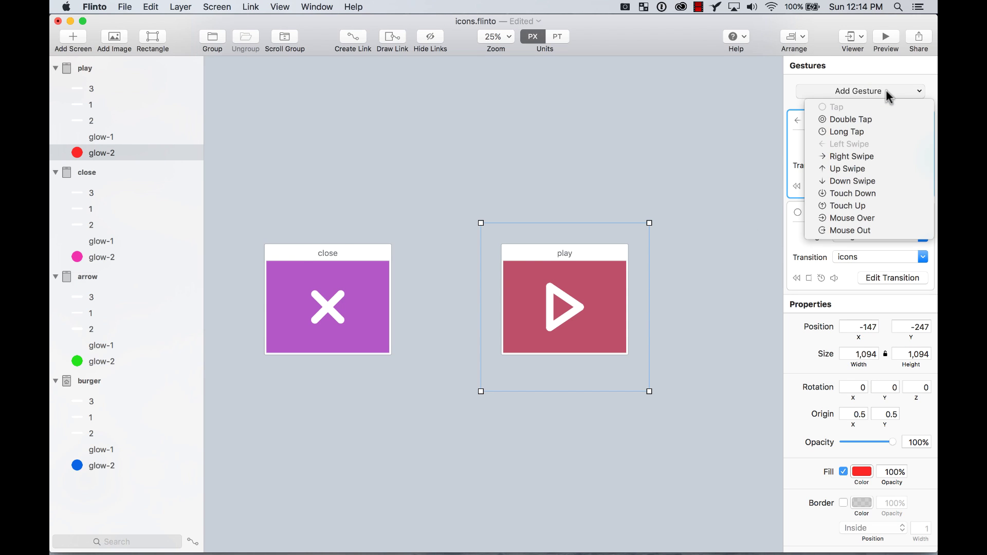
{"action": "left_click", "coordinate": [879, 159]}
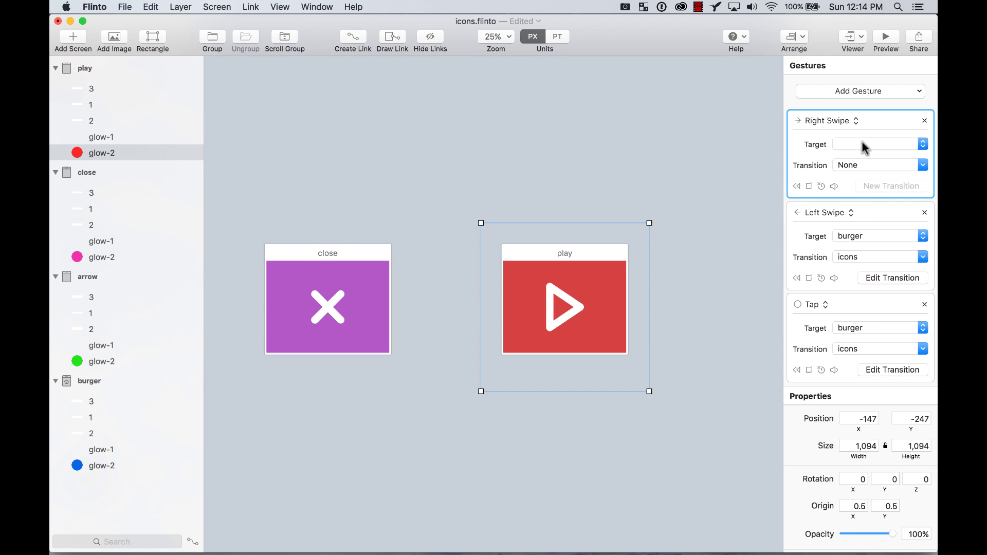
{"action": "left_click", "coordinate": [861, 143]}
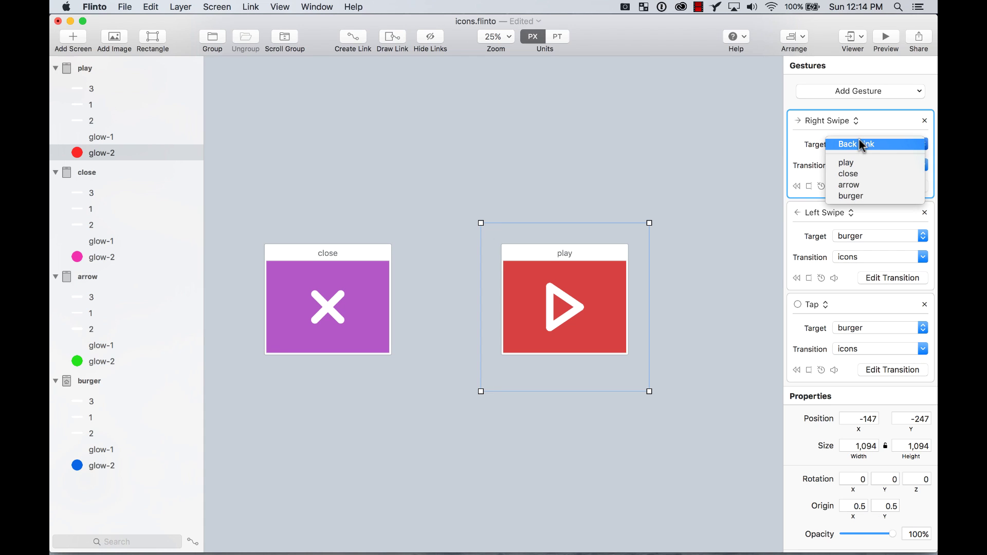
{"action": "left_click", "coordinate": [869, 175]}
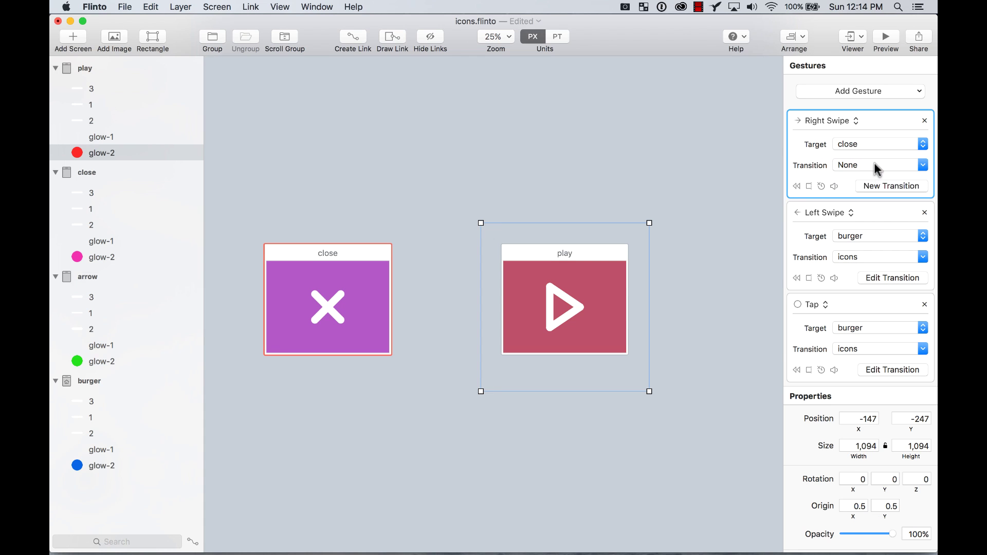
{"action": "left_click", "coordinate": [876, 165]}
{"action": "left_click", "coordinate": [835, 230]}
{"action": "left_click", "coordinate": [903, 334]}
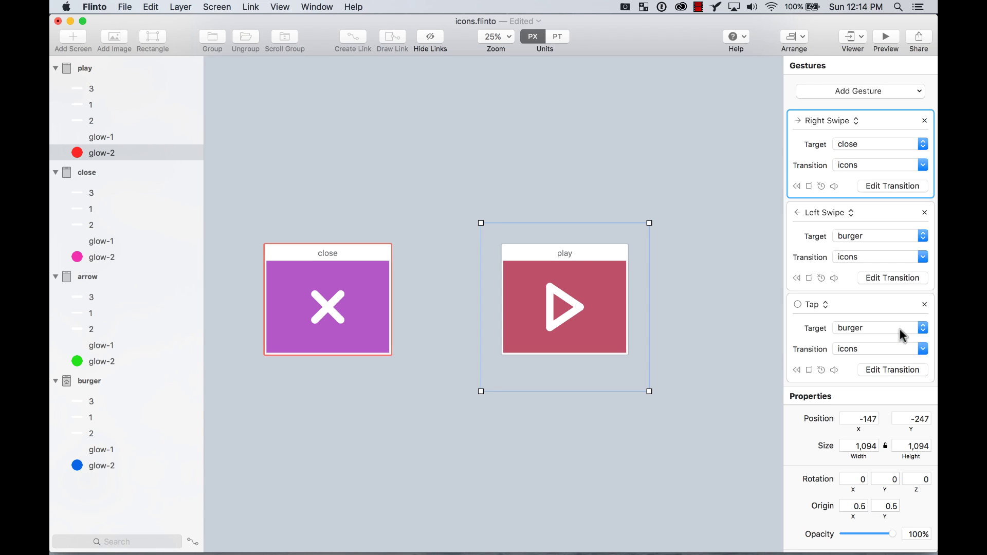
Add a right swipe gesture to the close screen's pink glow-2 circle, targeting the arrow screen.
{"action": "scroll", "coordinate": [590, 256], "scroll_direction": "left", "scroll_amount": 10}
{"action": "left_click", "coordinate": [690, 288]}
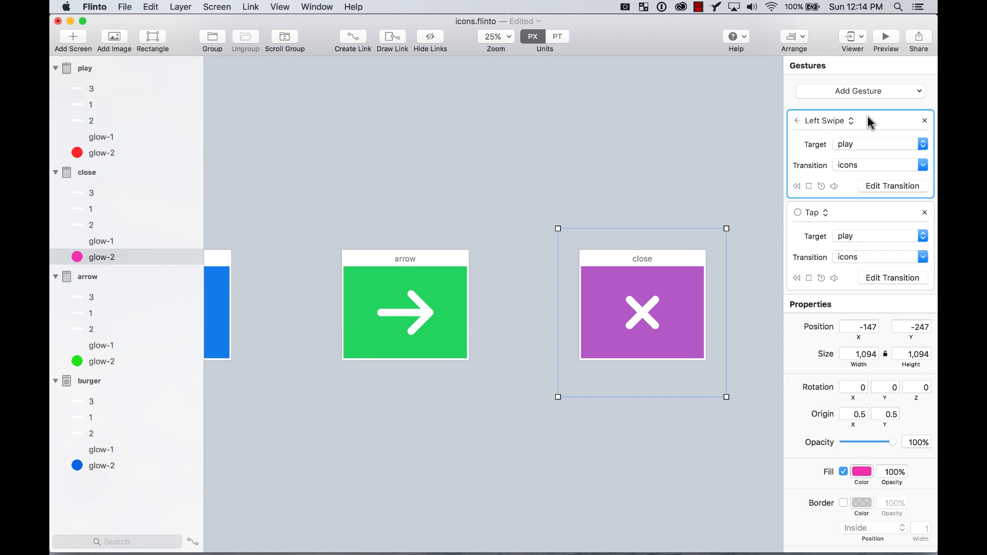
{"action": "left_click", "coordinate": [866, 92]}
{"action": "left_click", "coordinate": [868, 157]}
{"action": "left_click", "coordinate": [870, 144]}
{"action": "left_click", "coordinate": [869, 185]}
Add a right swipe gesture to the arrow screen's green glow-2 circle, targeting the burger screen.
{"action": "scroll", "coordinate": [547, 270], "scroll_direction": "left", "scroll_amount": 6}
{"action": "left_click", "coordinate": [548, 287]}
{"action": "left_click", "coordinate": [866, 91]}
{"action": "left_click", "coordinate": [868, 156]}
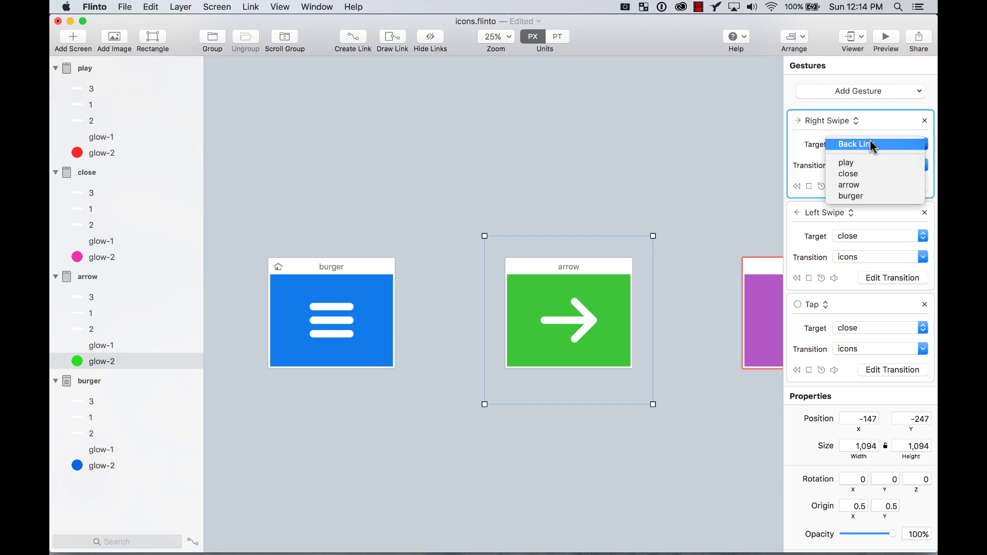
{"action": "left_click", "coordinate": [851, 195]}
{"action": "left_click", "coordinate": [903, 335]}
Add a right swipe gesture to the burger screen's blue glow-2 circle, targeting the play screen with the icons transition.
{"action": "left_click", "coordinate": [498, 282]}
{"action": "key", "text": "super+minus"}
{"action": "left_click", "coordinate": [867, 91]}
{"action": "left_click", "coordinate": [868, 156]}
{"action": "left_click", "coordinate": [864, 146]}
{"action": "left_click", "coordinate": [846, 162]}
{"action": "left_click", "coordinate": [844, 234]}
Test the left and right swipes between the icon screens in an enlarged preview.
{"action": "left_click", "coordinate": [888, 38]}
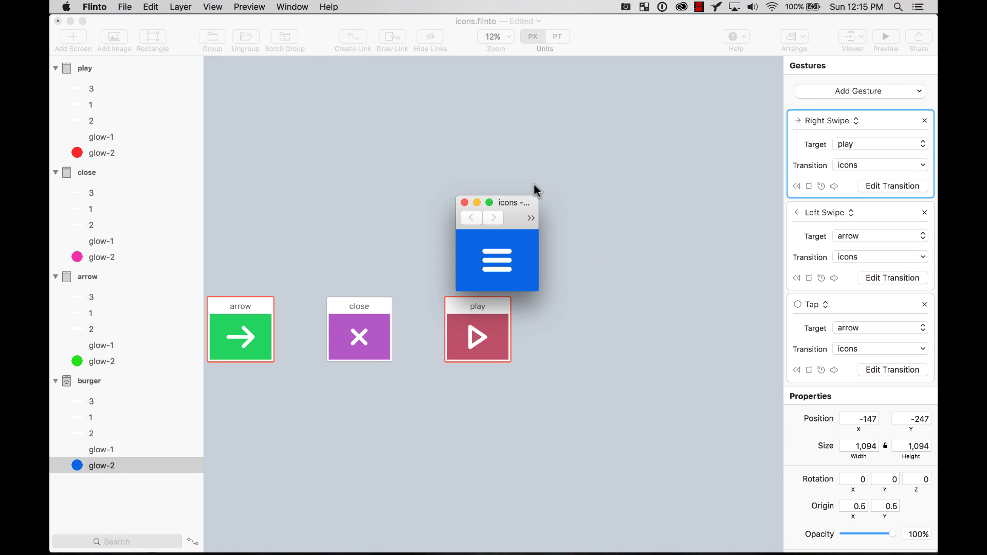
{"action": "left_click_drag", "start_coordinate": [535, 198], "coordinate": [829, 4]}
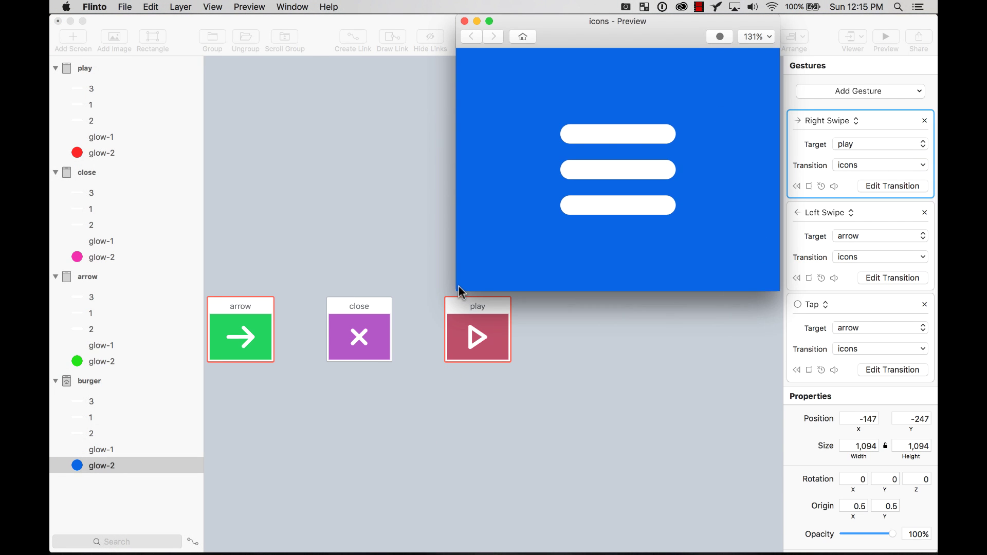
{"action": "left_click_drag", "start_coordinate": [456, 291], "coordinate": [278, 535]}
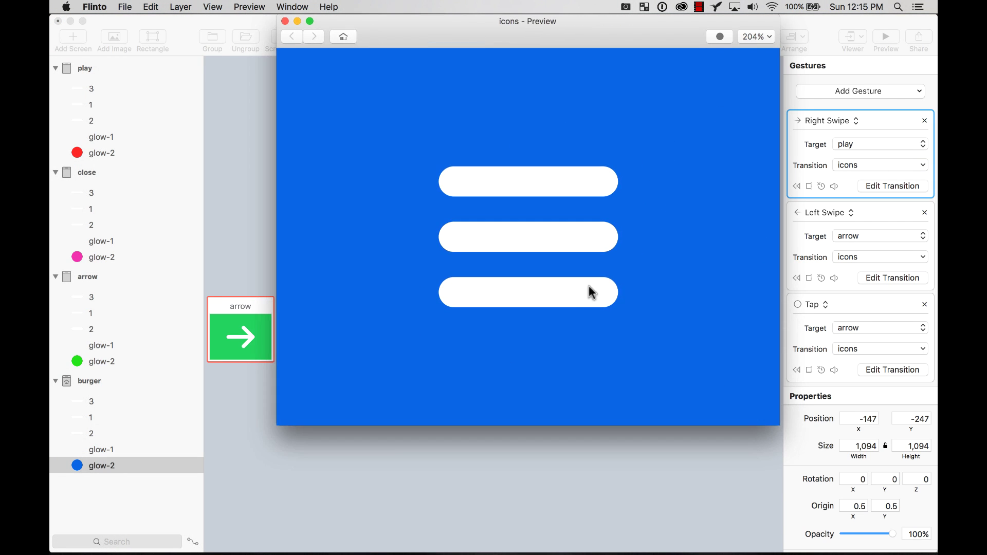
{"action": "left_click_drag", "start_coordinate": [591, 289], "coordinate": [448, 280]}
{"action": "left_click_drag", "start_coordinate": [685, 221], "coordinate": [732, 208]}
{"action": "left_click_drag", "start_coordinate": [459, 223], "coordinate": [741, 235]}
{"action": "left_click_drag", "start_coordinate": [638, 243], "coordinate": [775, 224]}
{"action": "left_click_drag", "start_coordinate": [446, 238], "coordinate": [820, 277]}
{"action": "left_click_drag", "start_coordinate": [493, 264], "coordinate": [703, 304]}
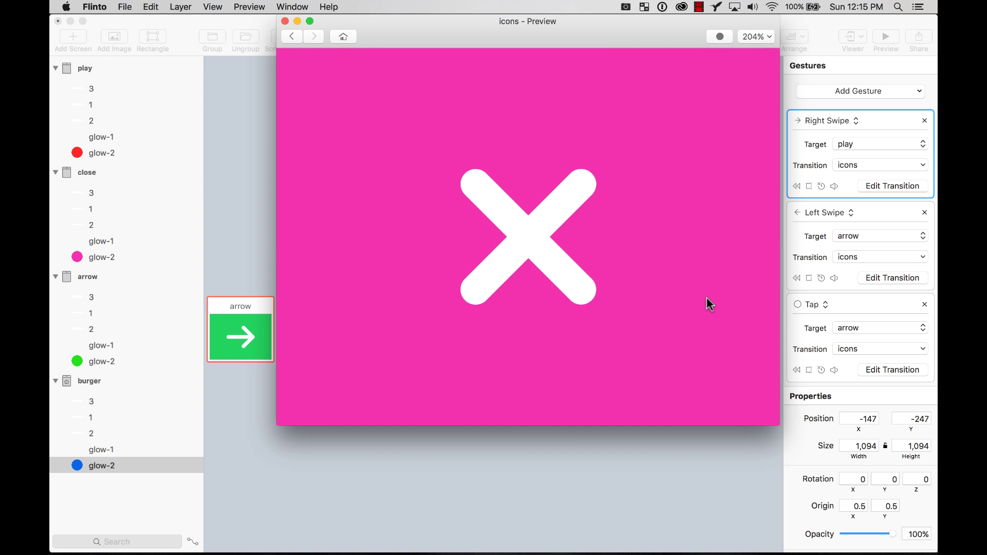